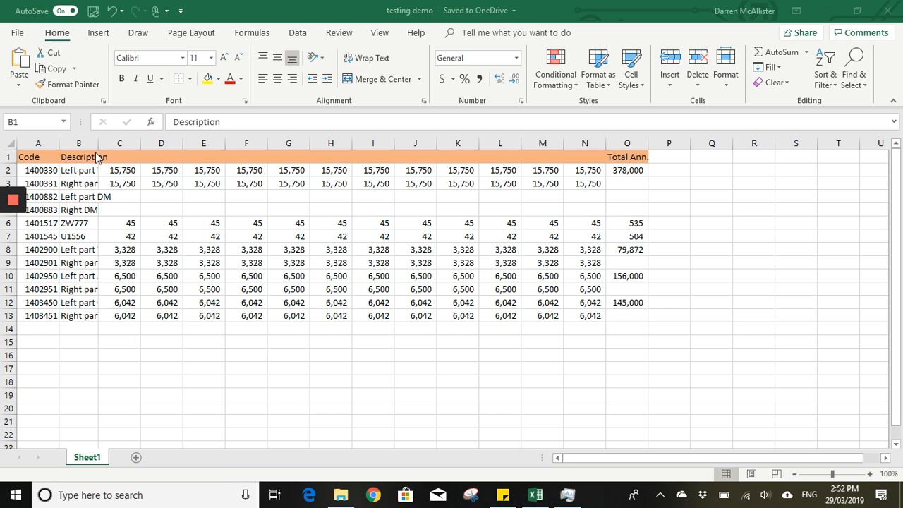
pyautogui.moveTo(39, 156); pyautogui.dragTo(637, 320)
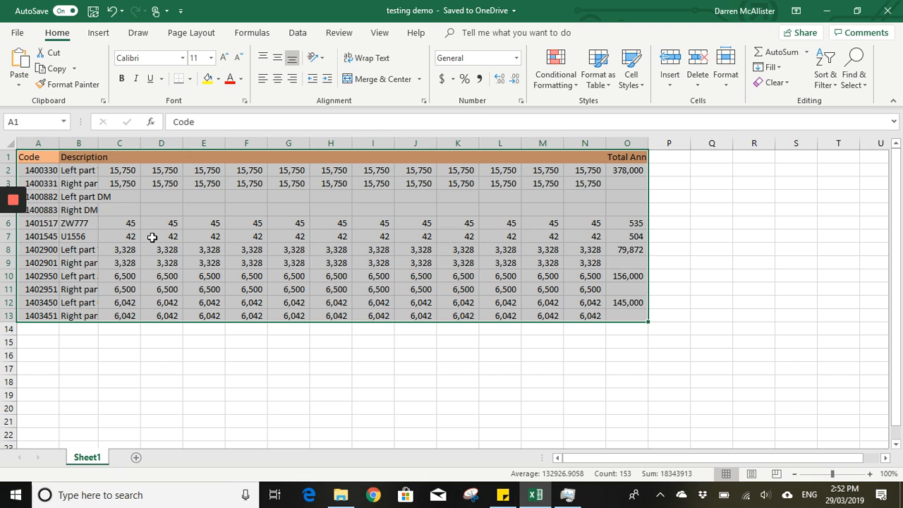
pyautogui.click(42, 157)
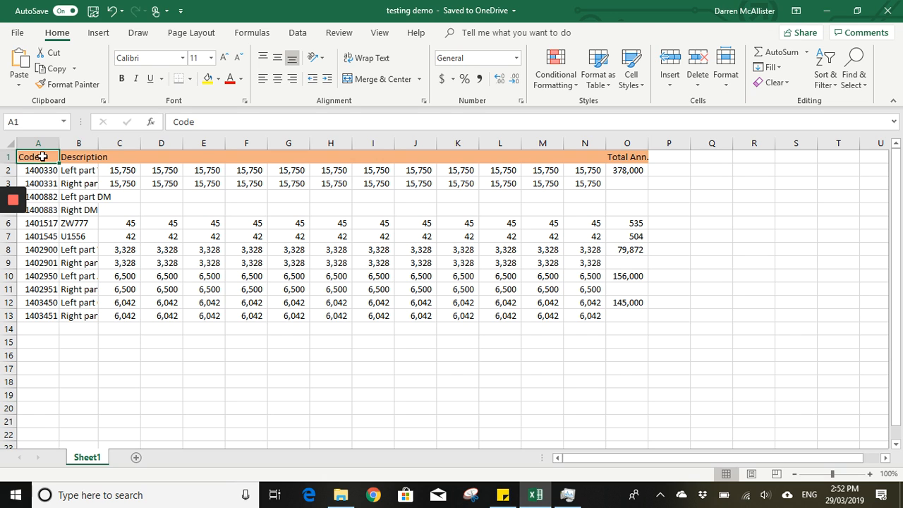
pyautogui.moveTo(38, 171); pyautogui.dragTo(34, 311)
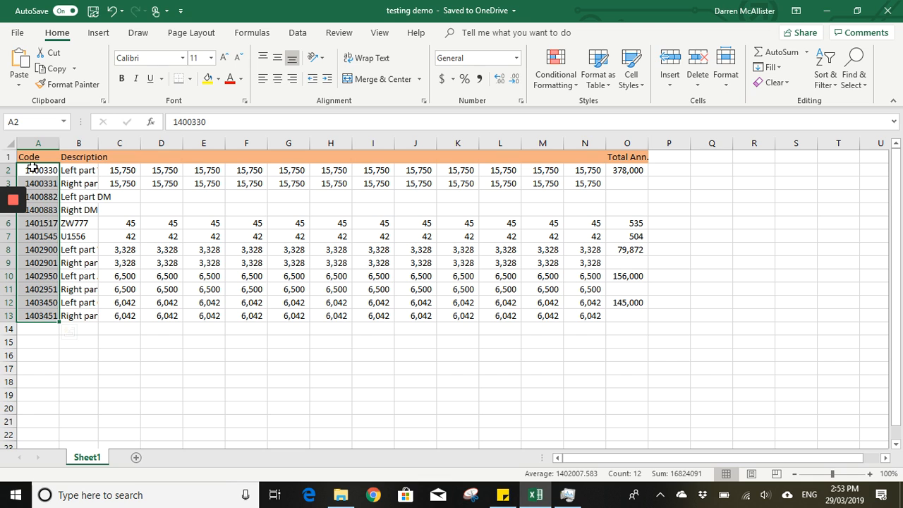
# Auto-fit the width of the Description column to its longest entry.
pyautogui.click(79, 160)
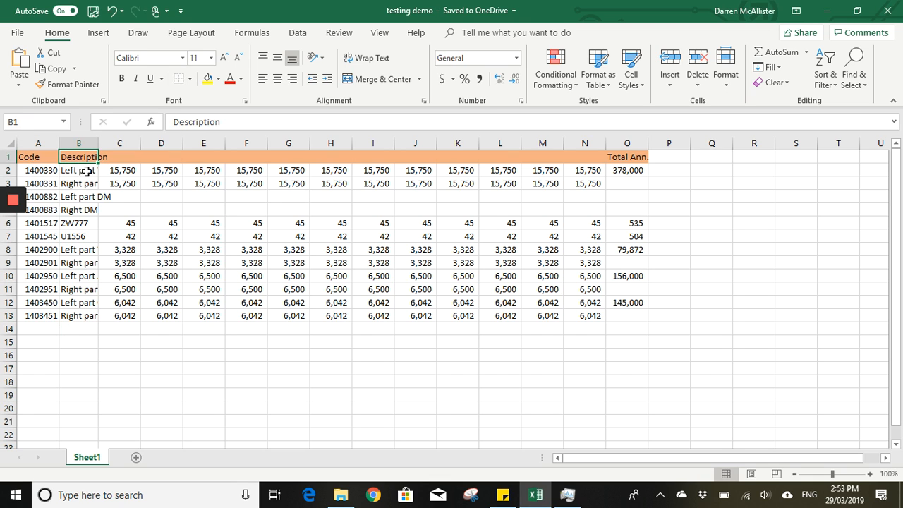
pyautogui.click(82, 174)
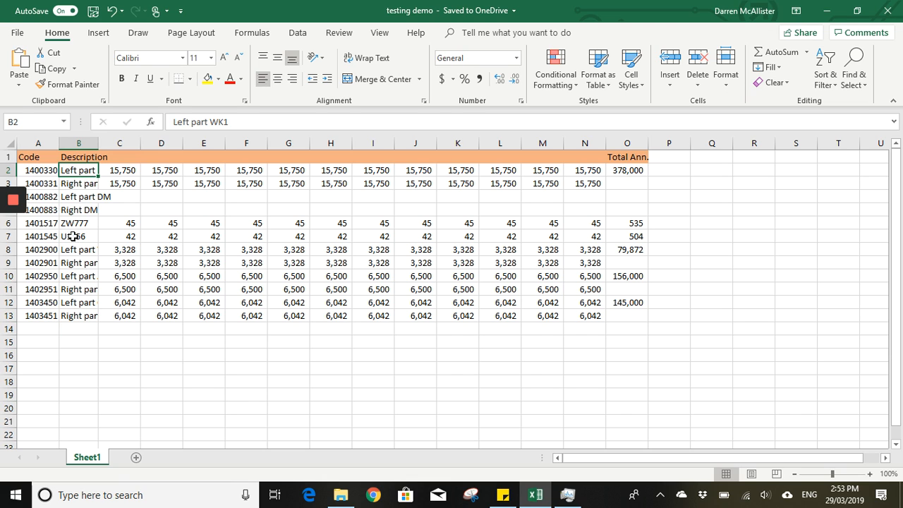
pyautogui.click(80, 143)
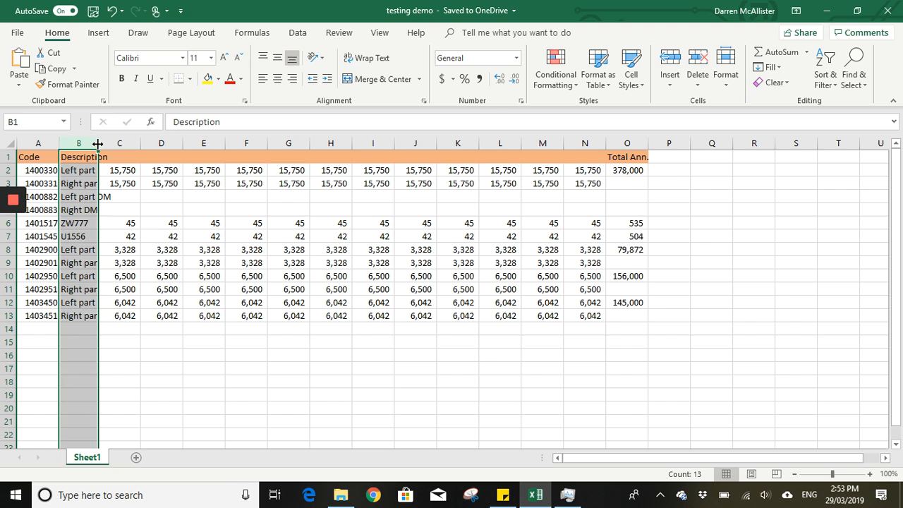
pyautogui.doubleClick(98, 143)
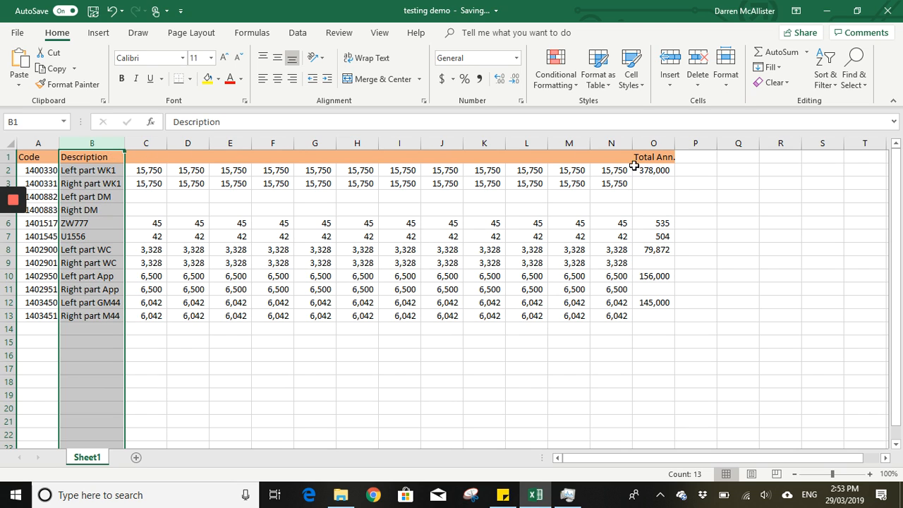
# Enter 1 Jan 2018 as the header in C1 and 1 Feb 2018 as the header in D1.
pyautogui.click(155, 159)
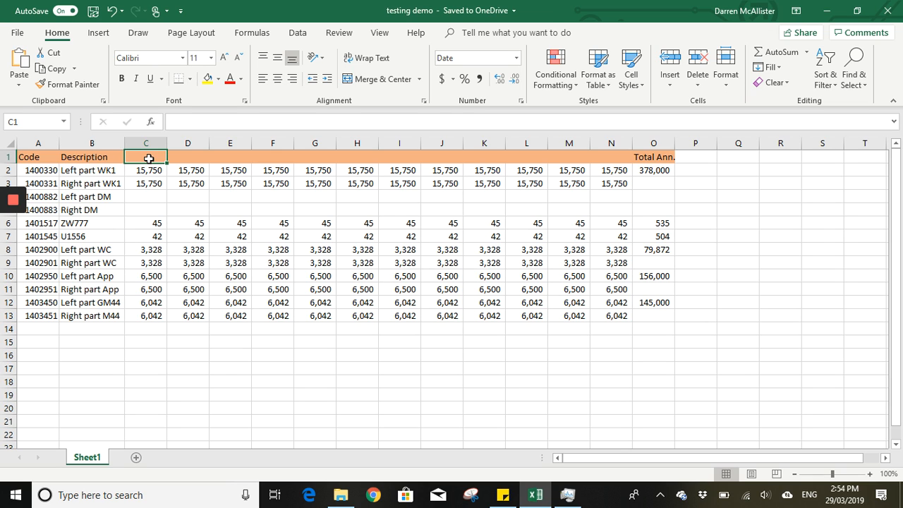
pyautogui.write('1')
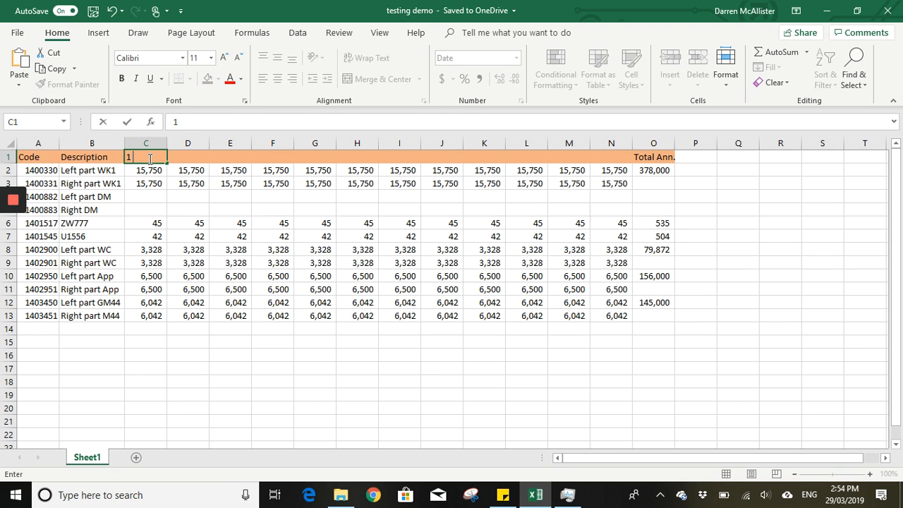
pyautogui.write(' Jan 2018')
pyautogui.press('Return')
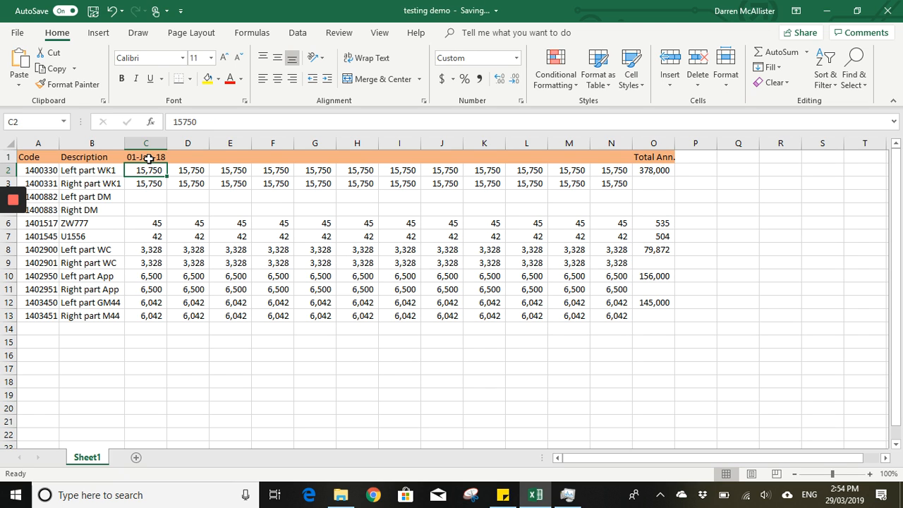
pyautogui.click(187, 158)
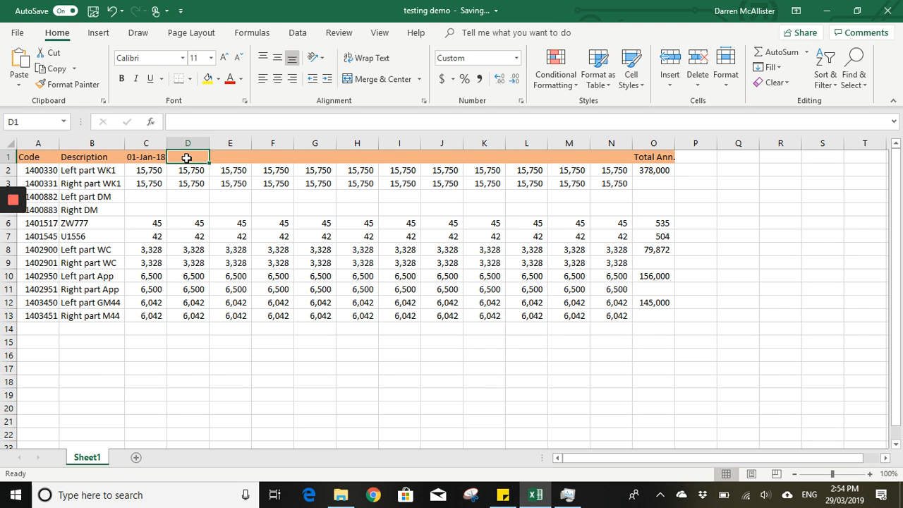
pyautogui.write('1 F')
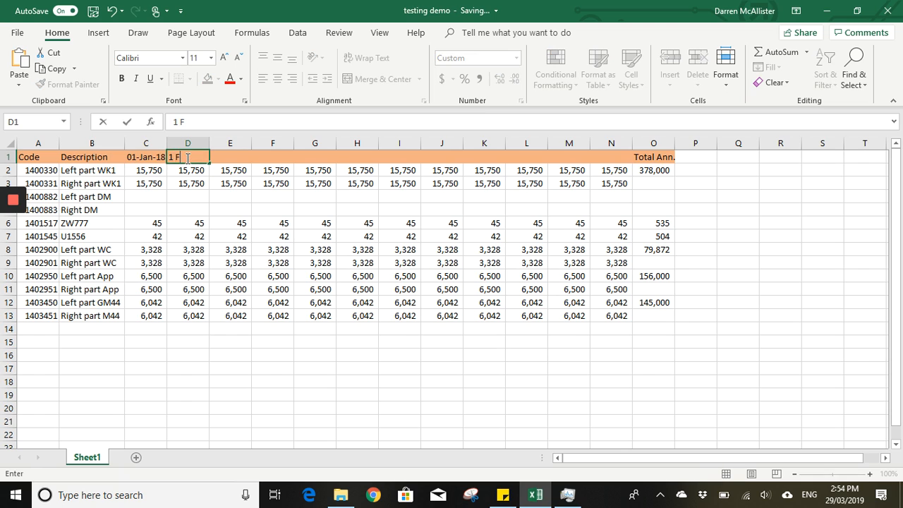
pyautogui.write('eb 2018')
pyautogui.press('Return')
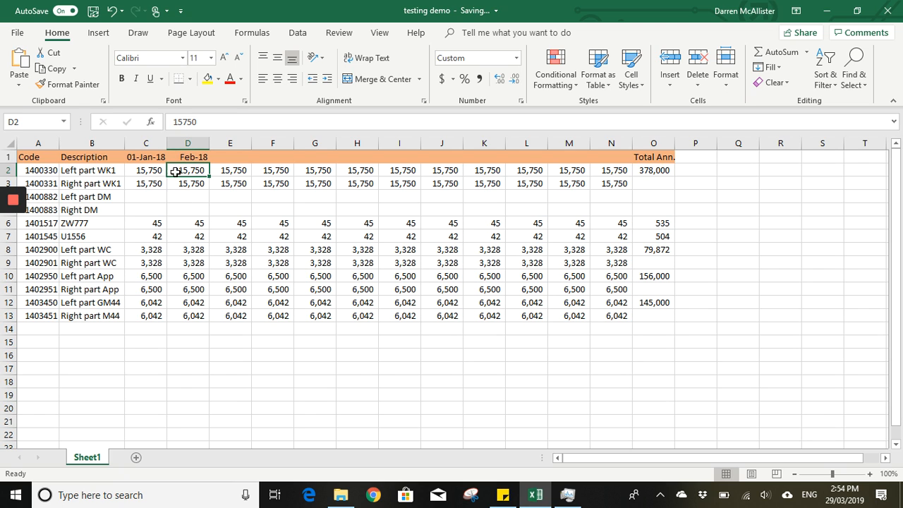
# Compare the stored dates and display formats of the headers in C1 and D1.
pyautogui.click(155, 156)
pyautogui.click(181, 157)
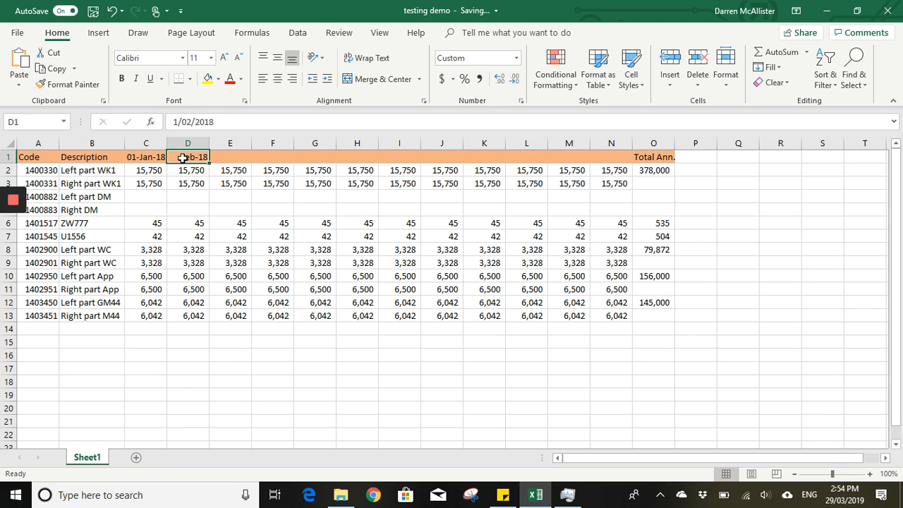
pyautogui.click(149, 163)
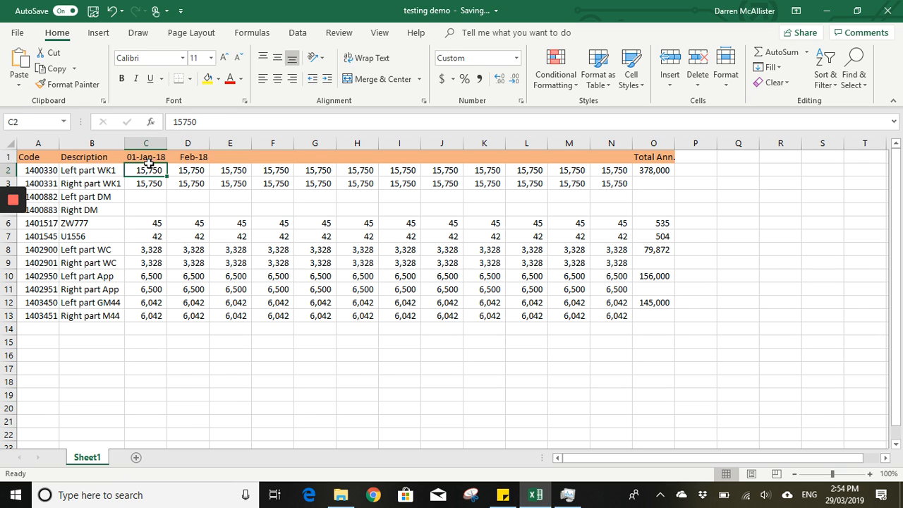
pyautogui.click(186, 157)
pyautogui.click(154, 157)
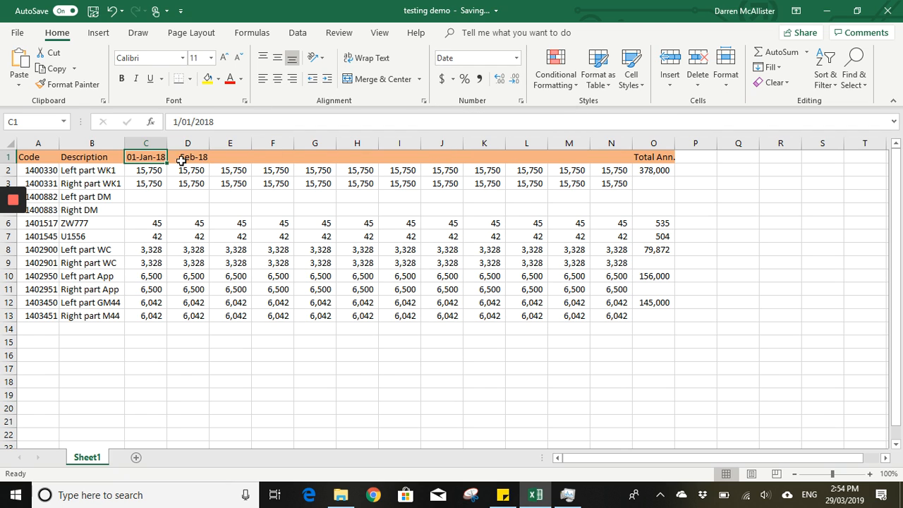
pyautogui.click(184, 159)
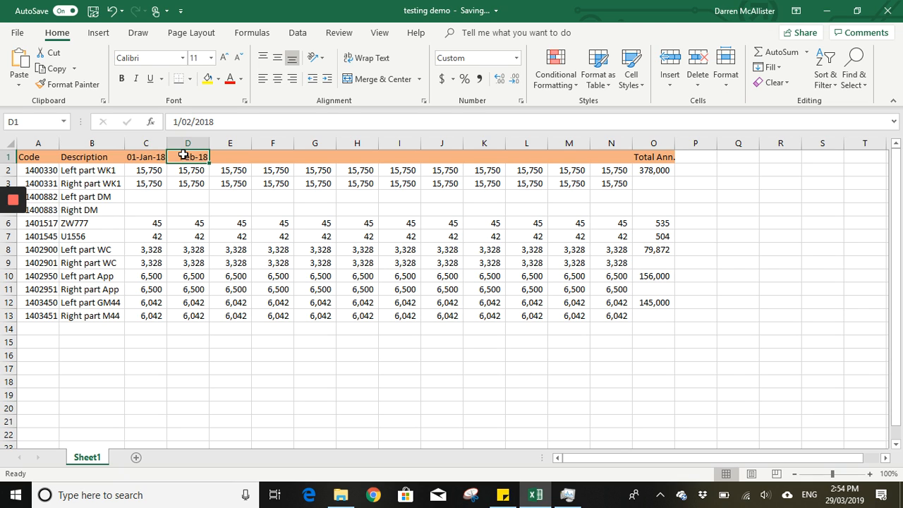
pyautogui.click(136, 156)
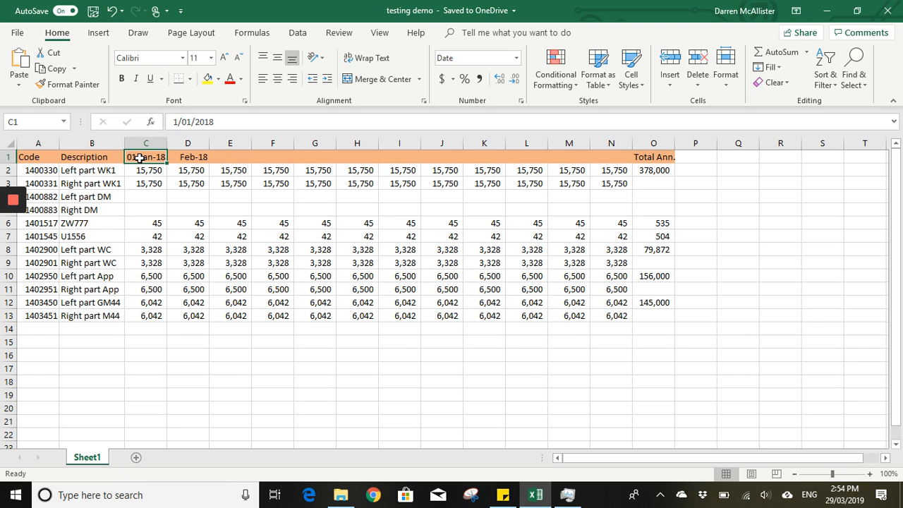
pyautogui.click(184, 153)
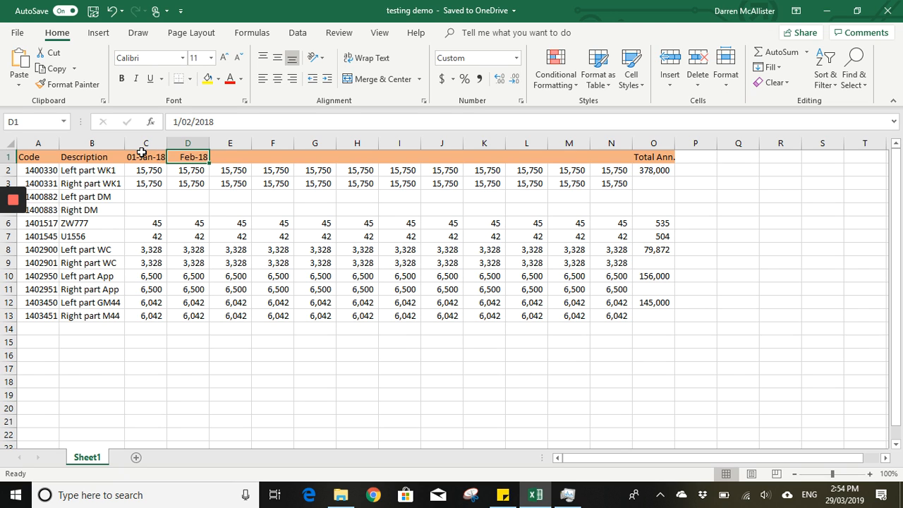
# Copy the February header in D1 and paste only its formatting onto the January header in C1.
pyautogui.rightClick(191, 157)
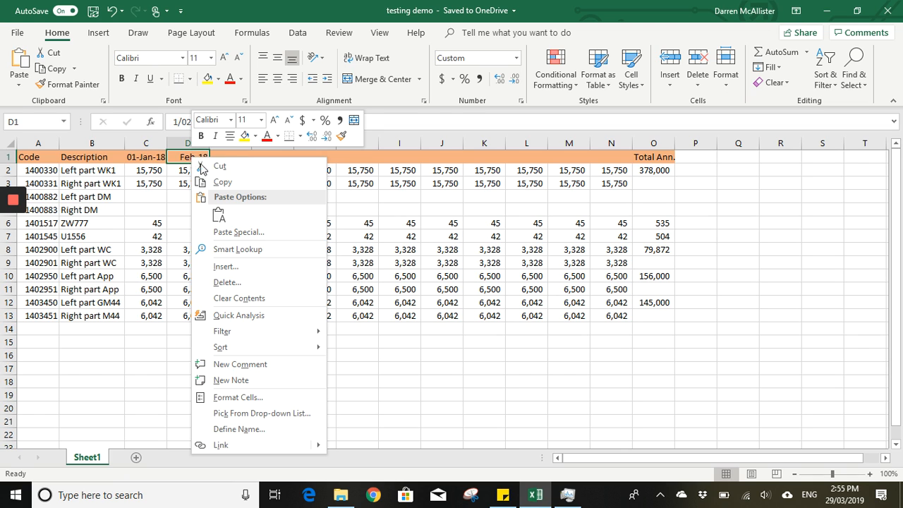
pyautogui.click(210, 182)
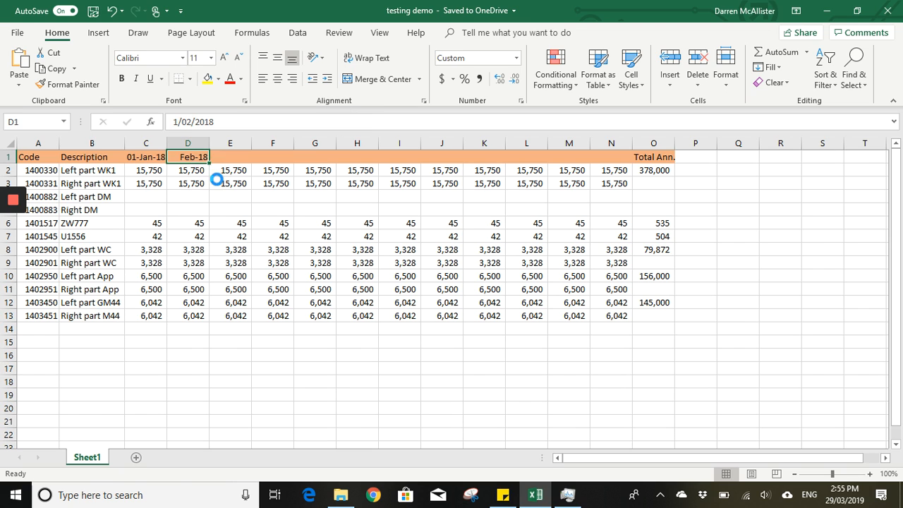
pyautogui.rightClick(147, 160)
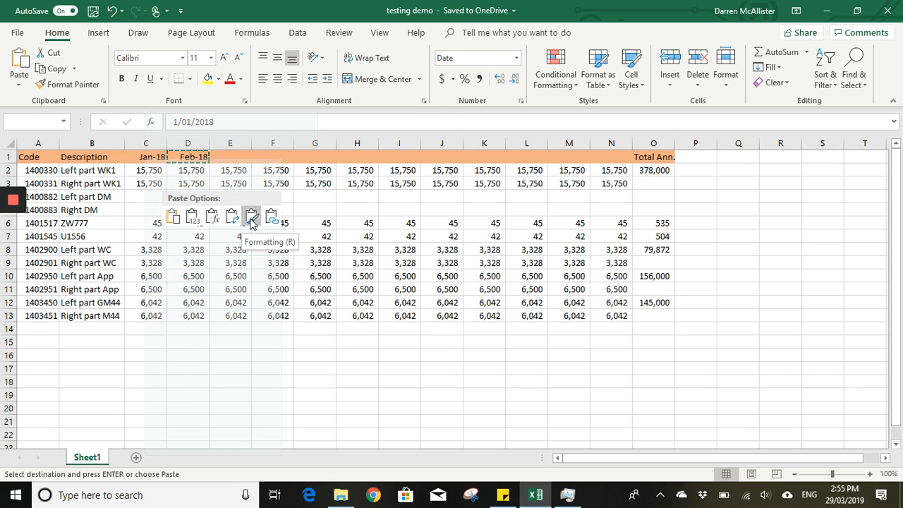
pyautogui.click(252, 221)
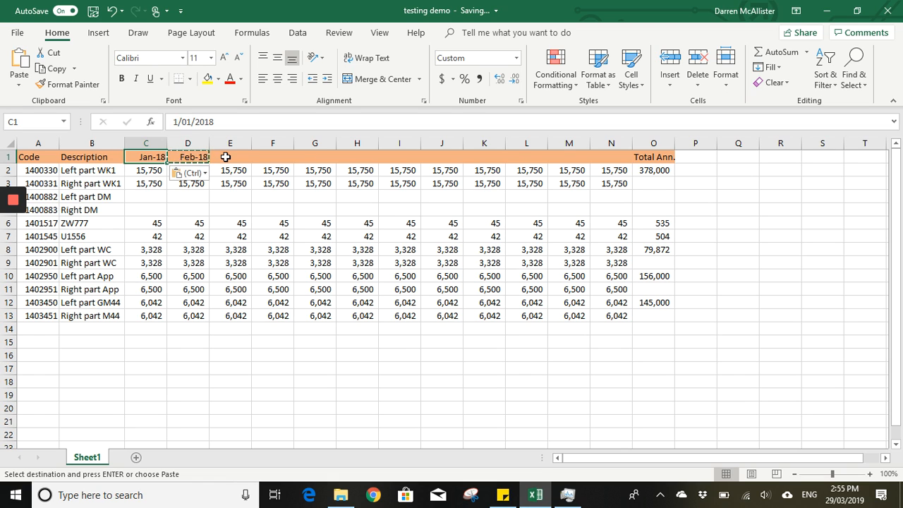
# Paste only the copied date formatting onto the empty header cells E1 to N1 and end copy mode.
pyautogui.moveTo(244, 159); pyautogui.dragTo(605, 156)
pyautogui.rightClick(605, 156)
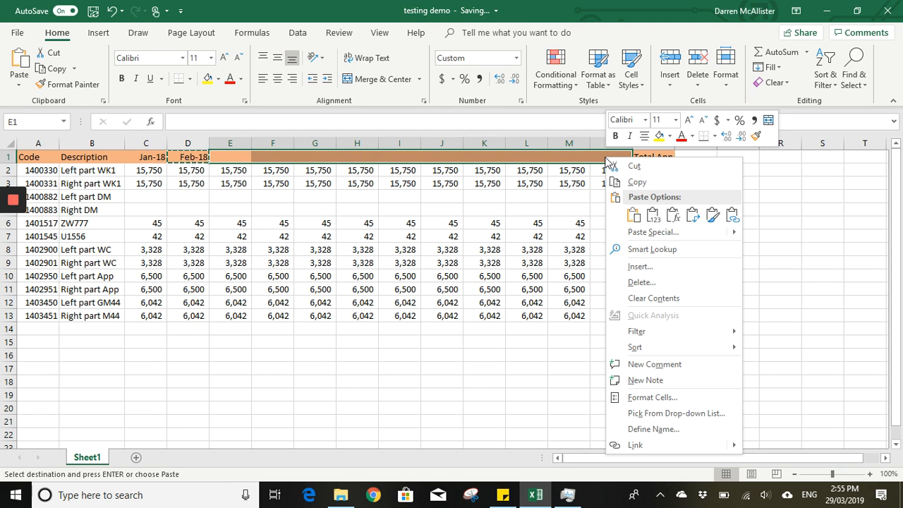
pyautogui.click(713, 216)
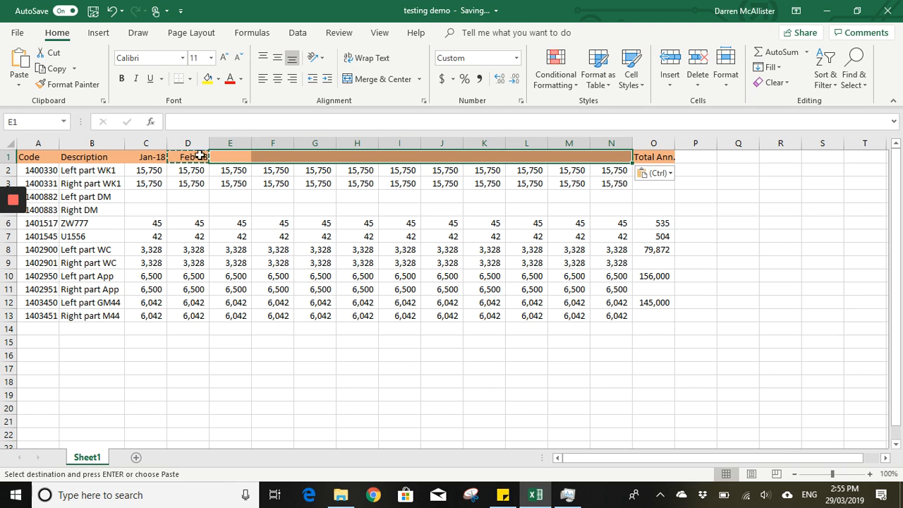
pyautogui.click(151, 157)
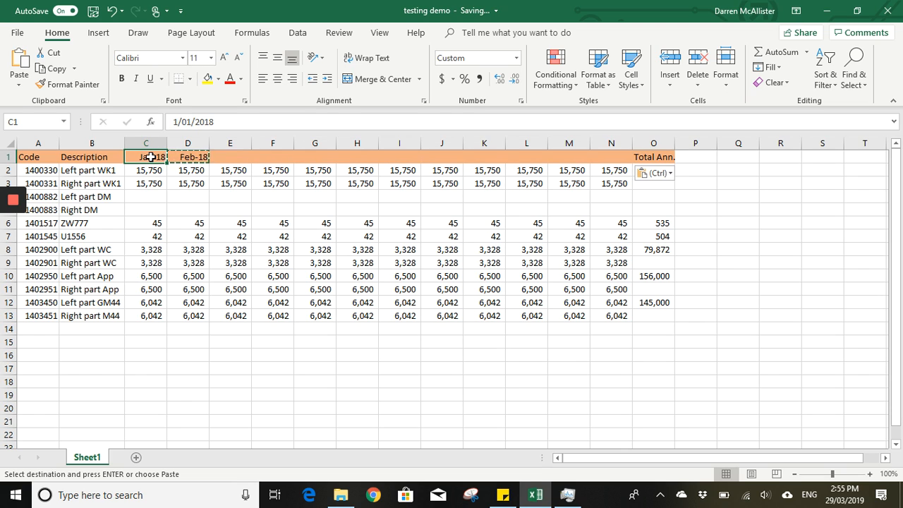
pyautogui.press('Escape')
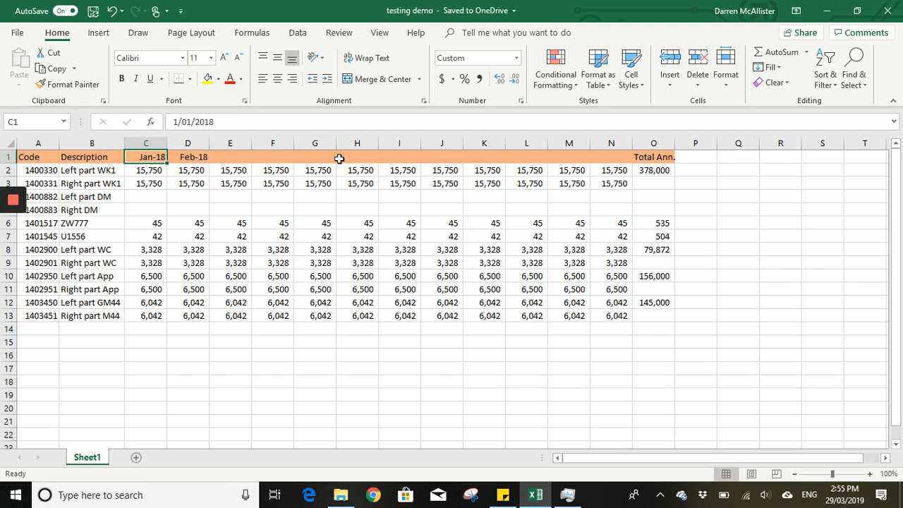
# Extend the month series from C1:D1 across the header row to N1, ending with Dec-18.
pyautogui.click(241, 157)
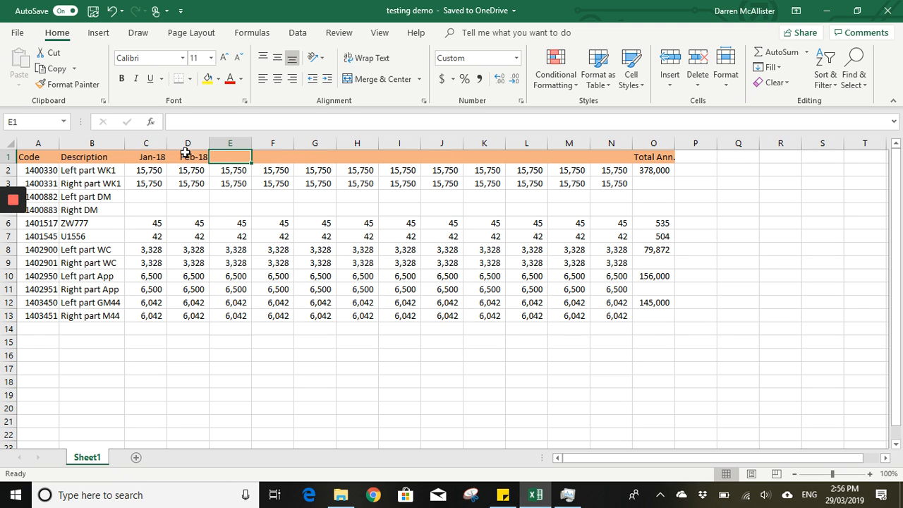
pyautogui.moveTo(149, 156); pyautogui.dragTo(181, 158)
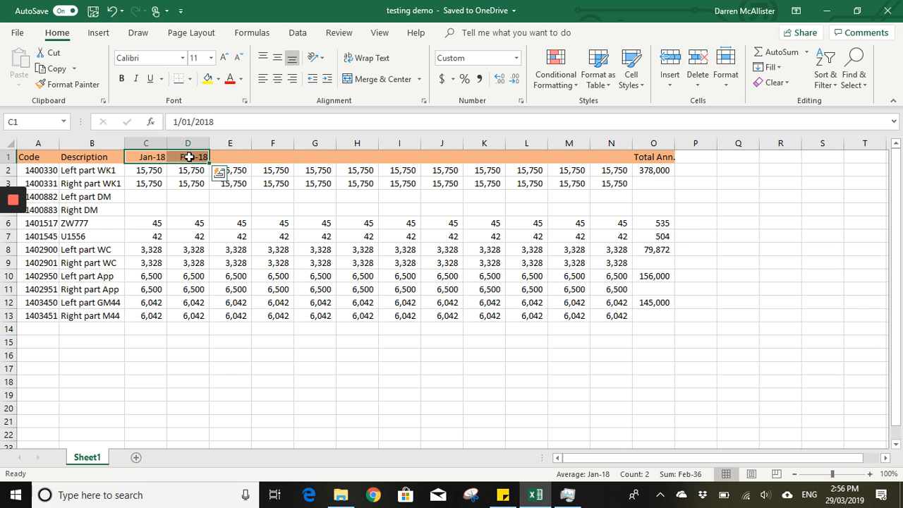
pyautogui.moveTo(209, 162); pyautogui.dragTo(618, 164)
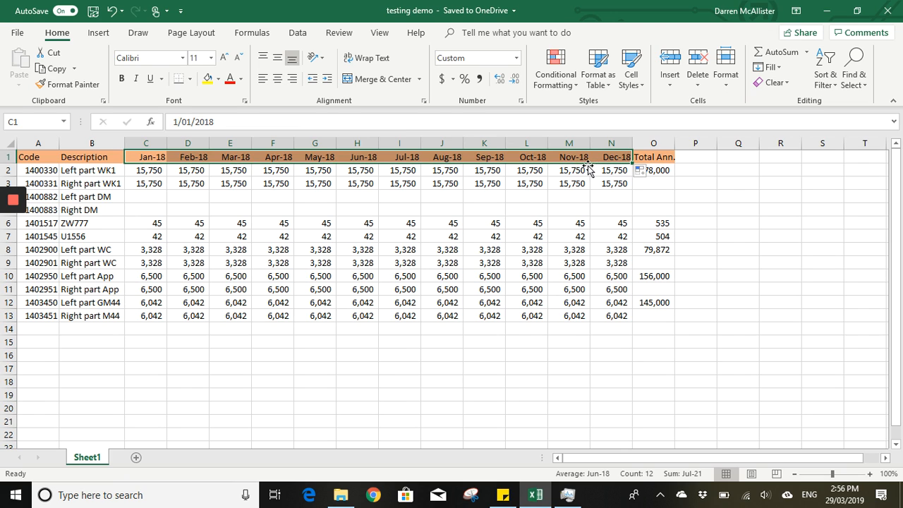
# Examine the January header, the first part's monthly values and the existing entries in the Total Ann. column.
pyautogui.click(156, 158)
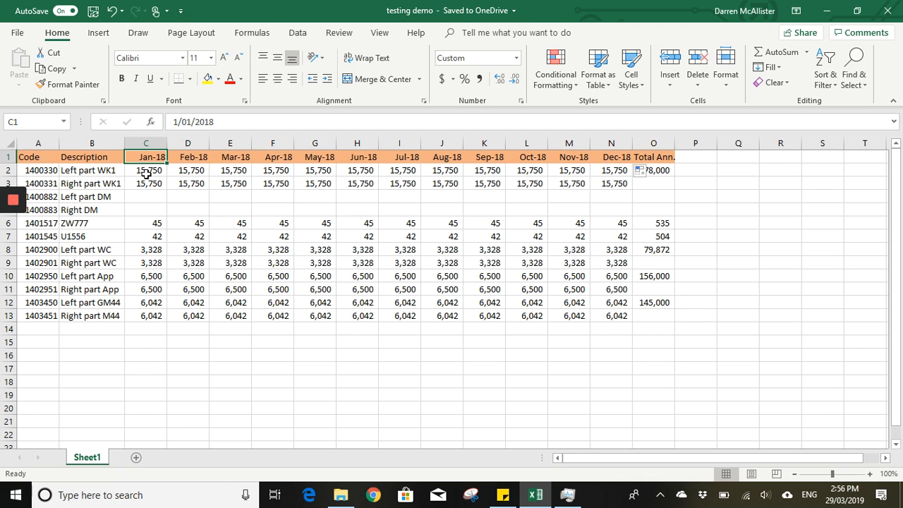
pyautogui.click(146, 173)
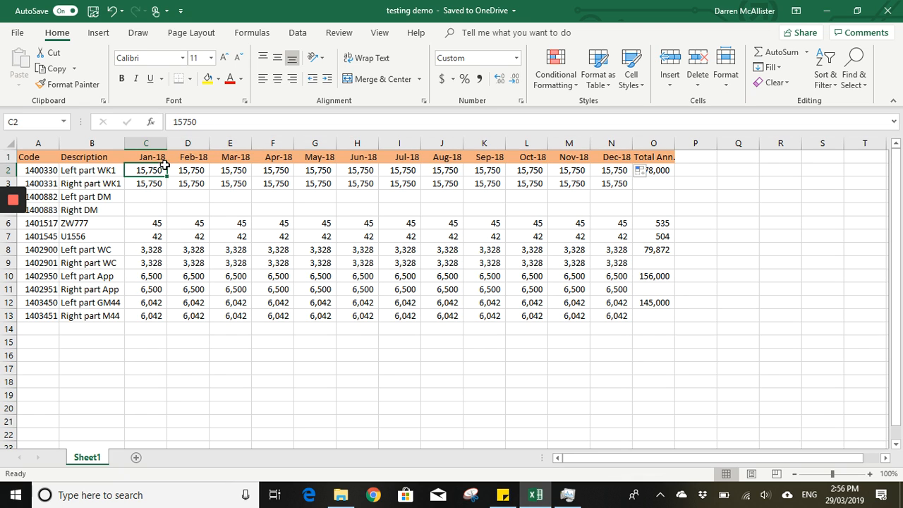
pyautogui.click(663, 171)
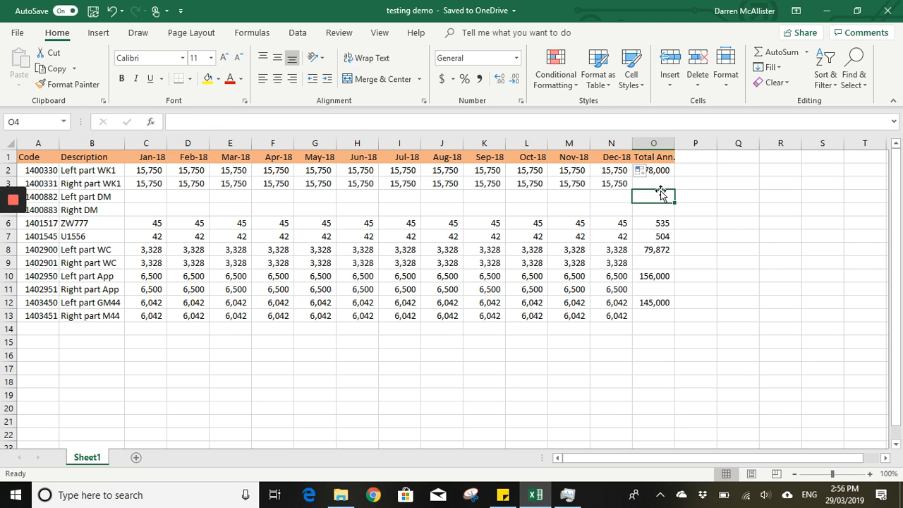
pyautogui.click(656, 252)
pyautogui.click(653, 170)
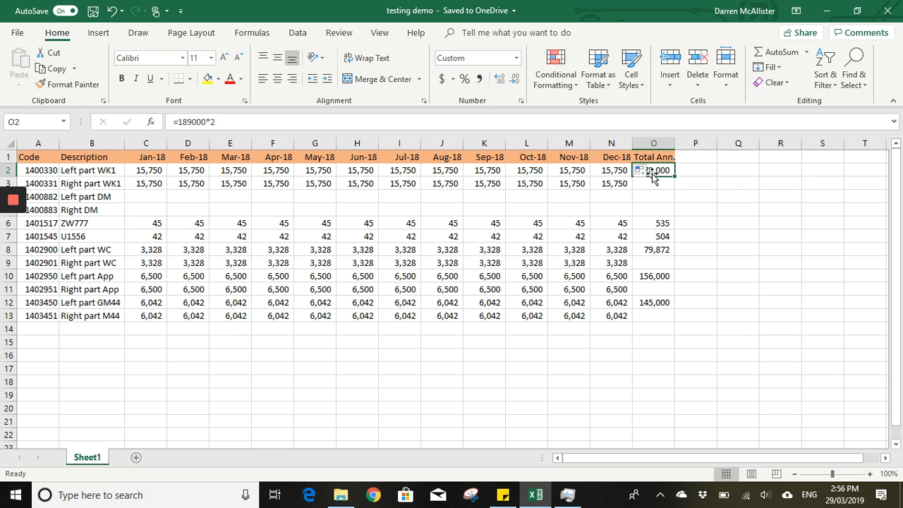
pyautogui.click(624, 172)
pyautogui.click(639, 170)
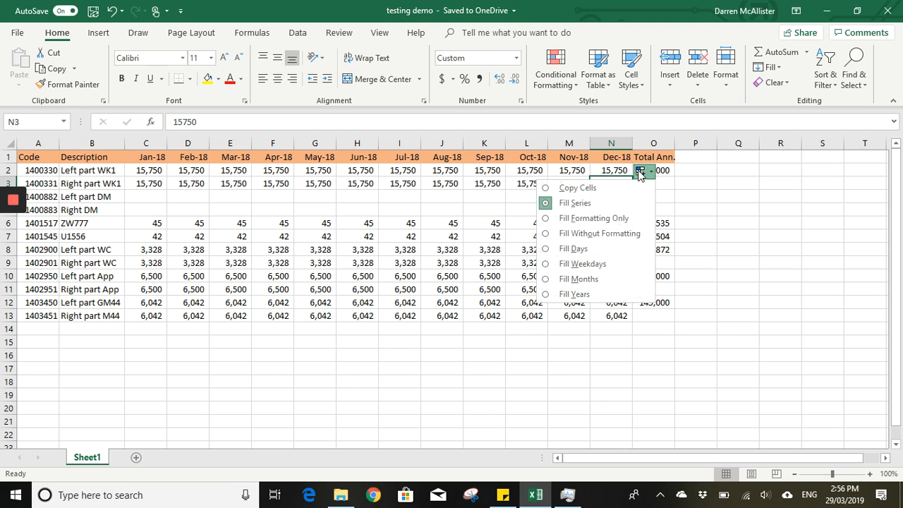
pyautogui.click(681, 201)
pyautogui.click(655, 172)
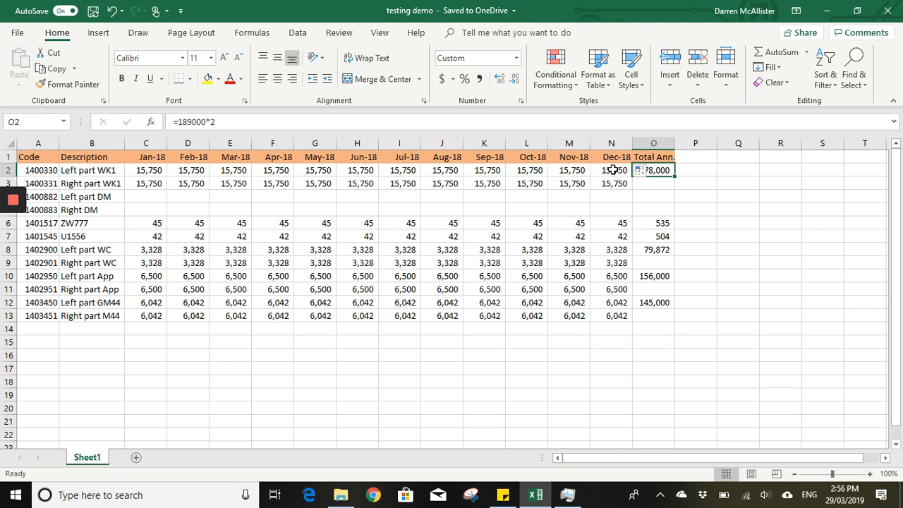
# Check the sum of the monthly values in C2:N2 against the hard-coded formula in O2.
pyautogui.moveTo(608, 170); pyautogui.dragTo(139, 169)
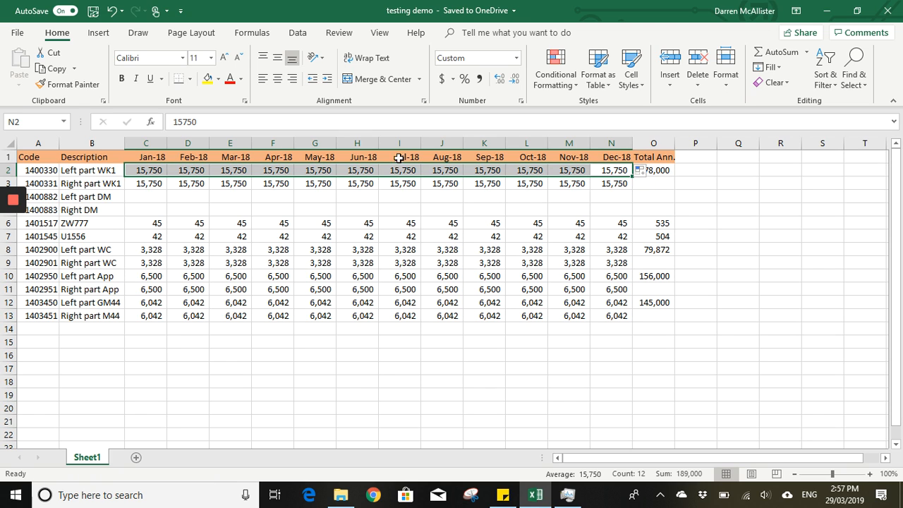
pyautogui.click(658, 174)
pyautogui.doubleClick(660, 170)
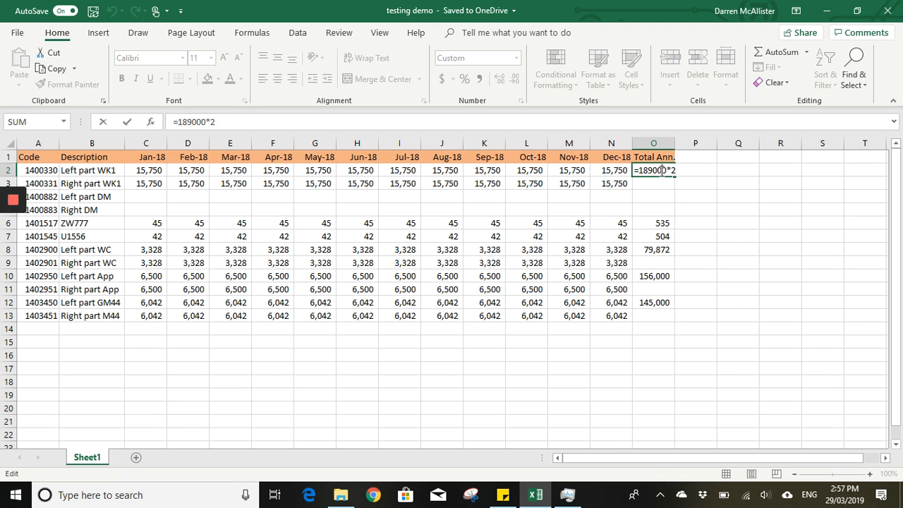
pyautogui.click(651, 184)
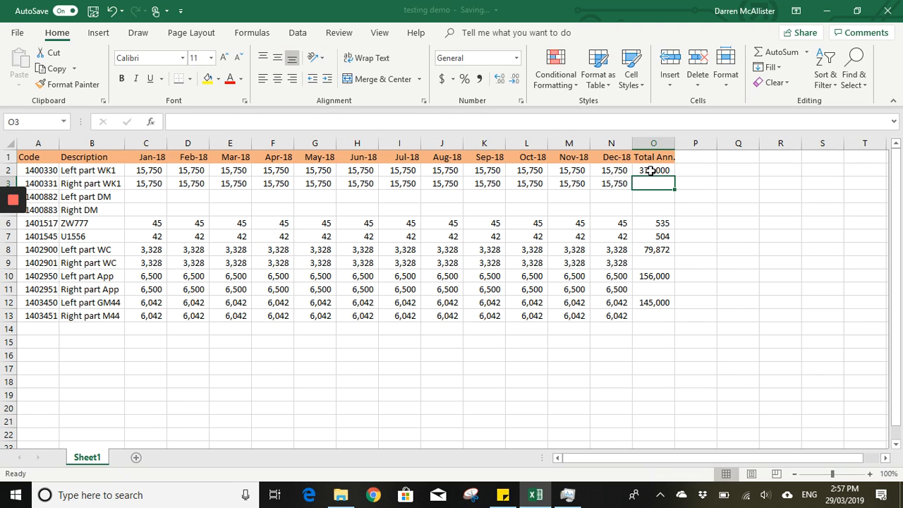
# Replace the annual total formula in O2 with =SUM(D2:N2).
pyautogui.click(650, 171)
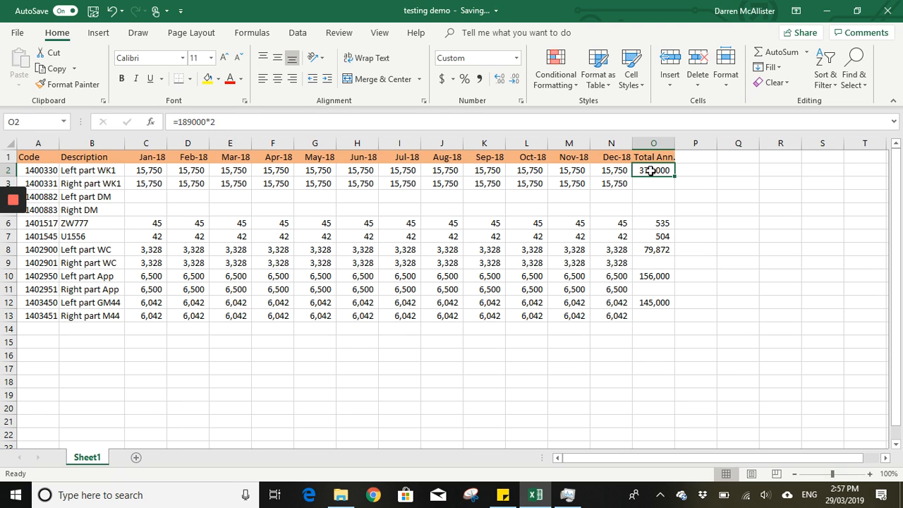
pyautogui.write('=')
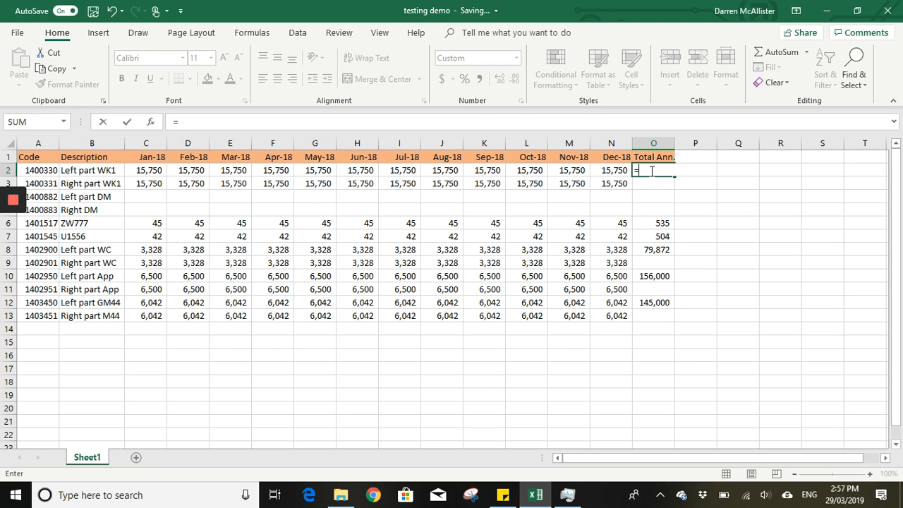
pyautogui.write('sum')
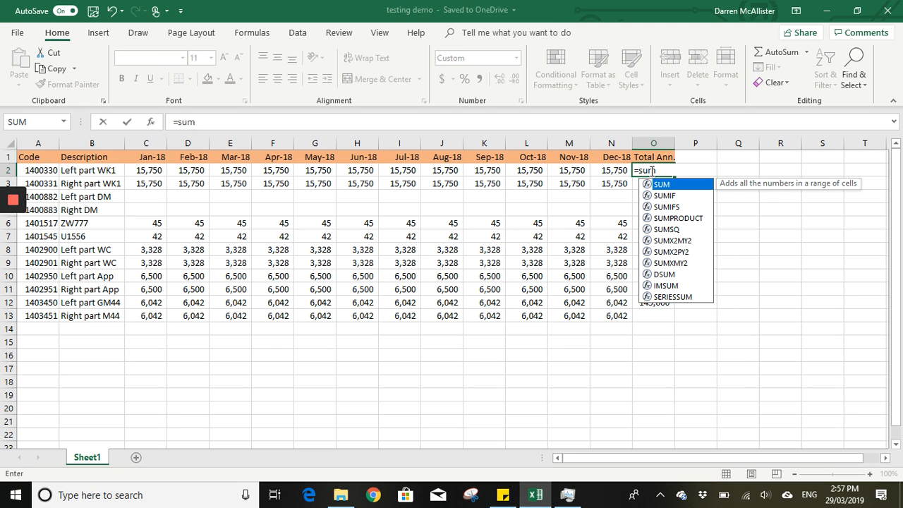
pyautogui.write('(')
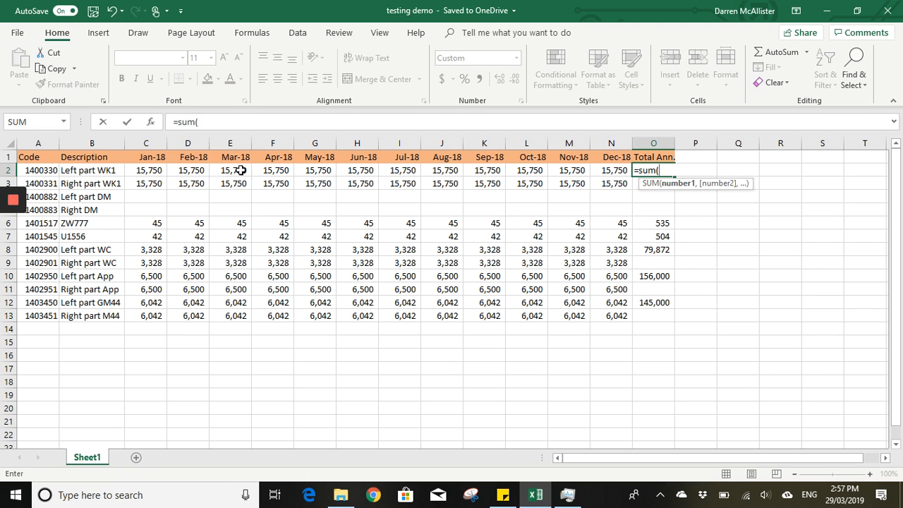
pyautogui.click(194, 171)
pyautogui.moveTo(194, 170); pyautogui.dragTo(604, 172)
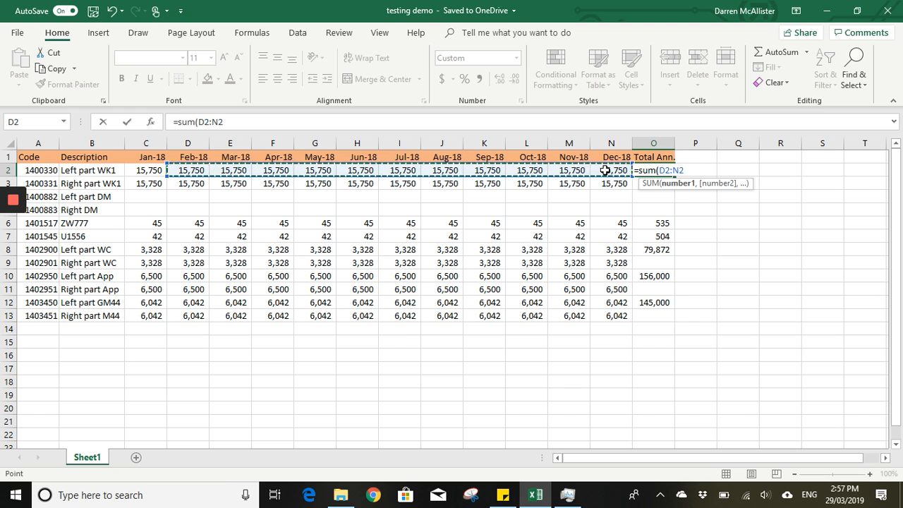
pyautogui.write(')')
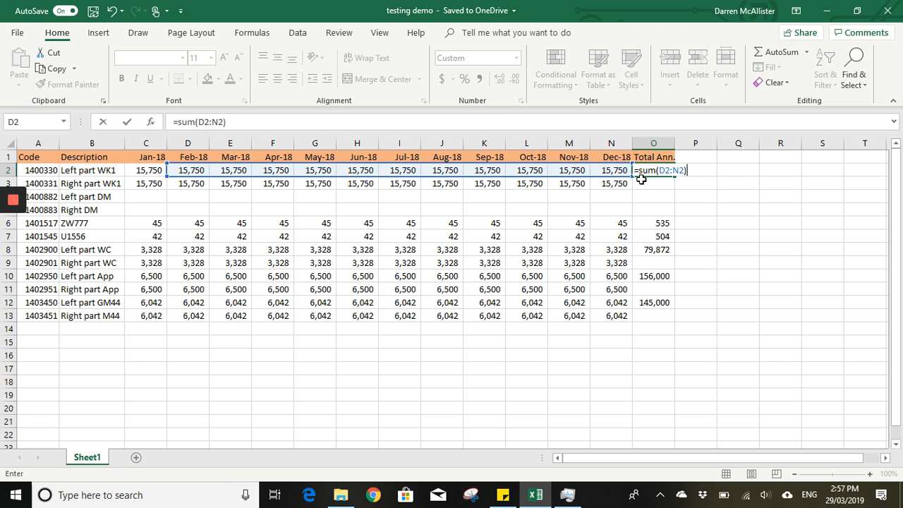
pyautogui.click(645, 171)
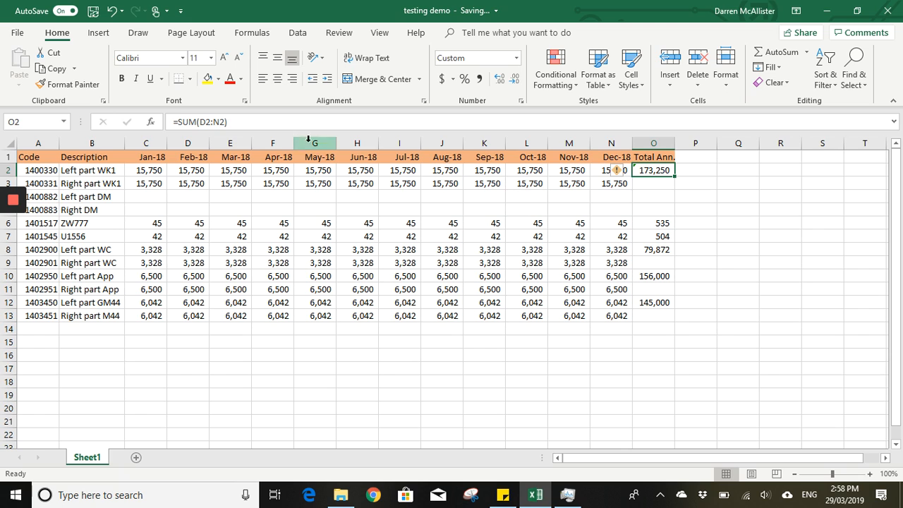
# Correct the SUM range in O2 to start at the January column, giving =SUM(C2:N2), and review the formula.
pyautogui.click(210, 122)
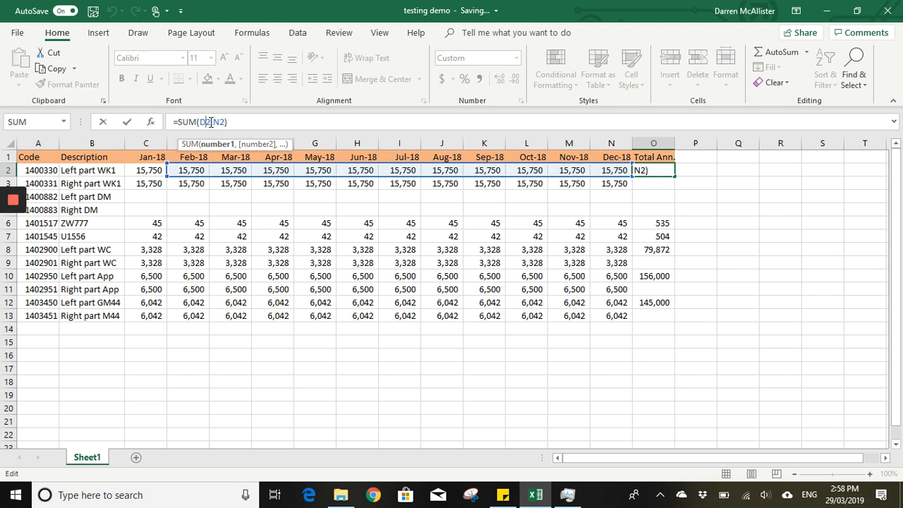
pyautogui.press('BackSpace')
pyautogui.write('c')
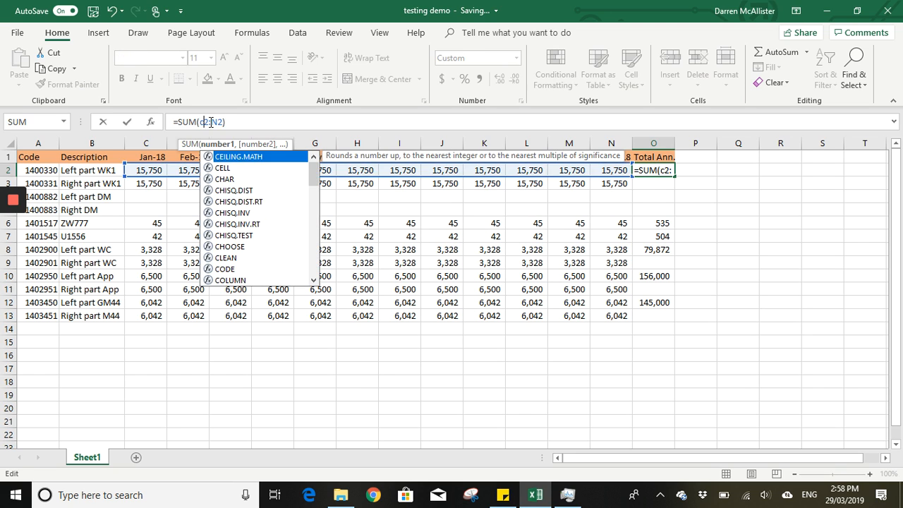
pyautogui.press('Return')
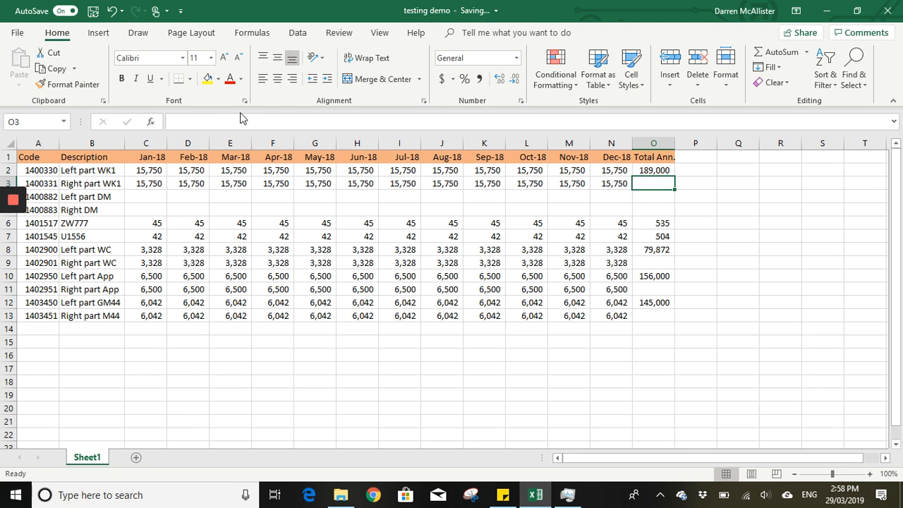
pyautogui.click(658, 170)
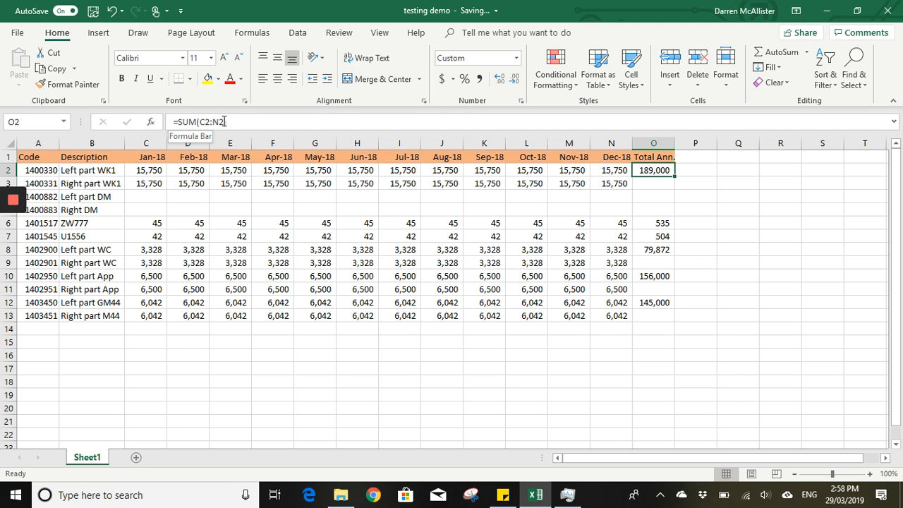
# Enter the comma-separated formula =SUM(C3,D3,E3,) in O3 and inspect its arguments.
pyautogui.click(657, 184)
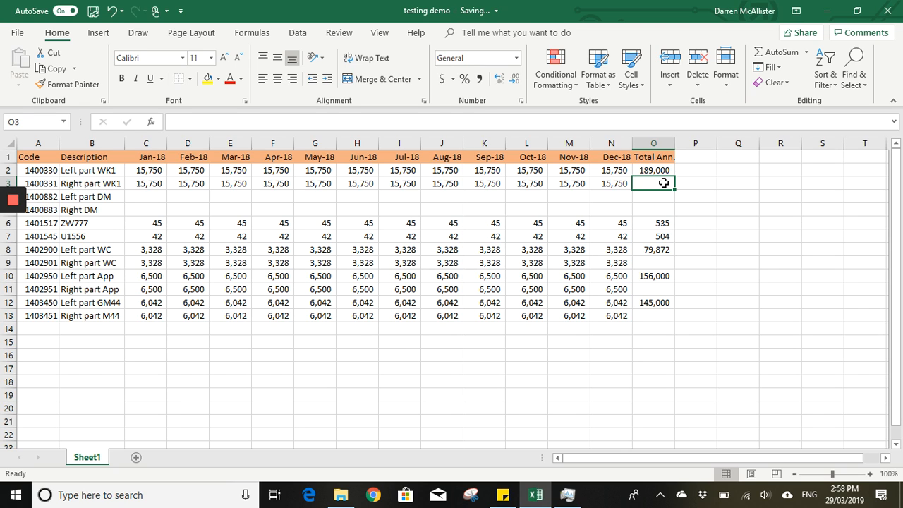
pyautogui.write('+')
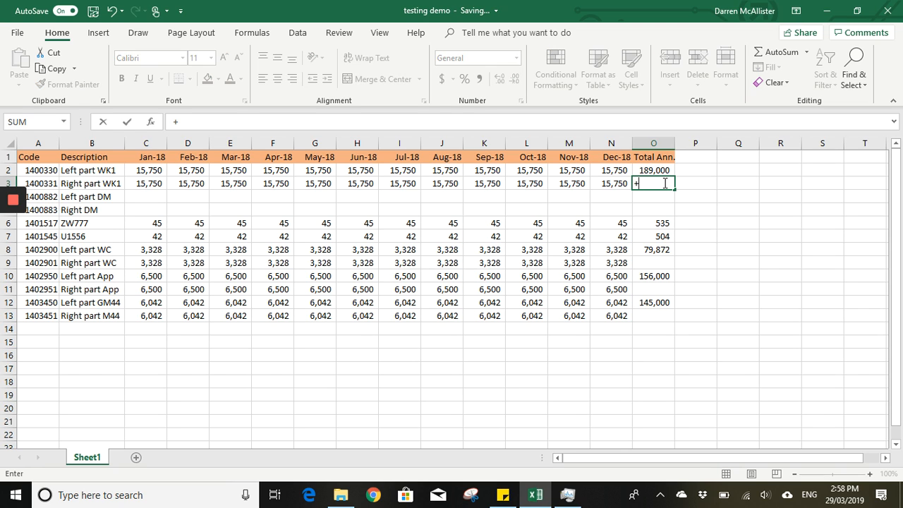
pyautogui.press('Escape')
pyautogui.write('sum(')
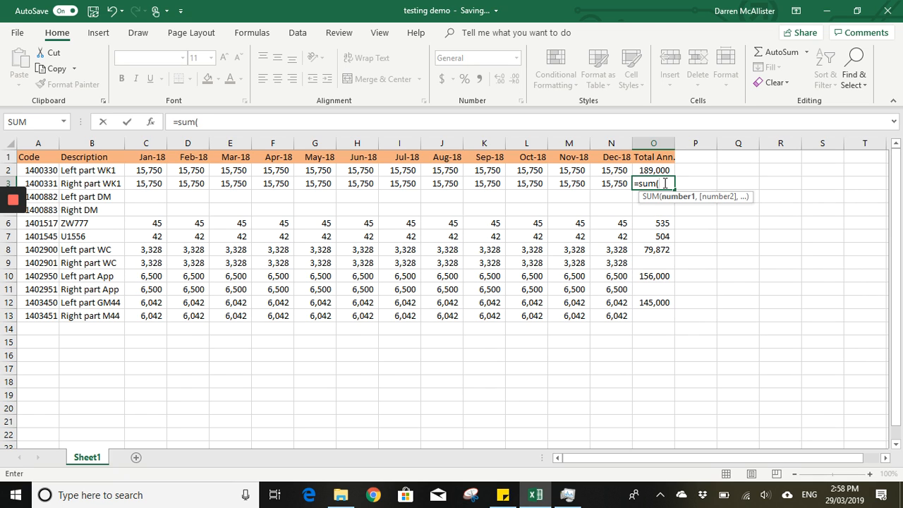
pyautogui.write('c3,')
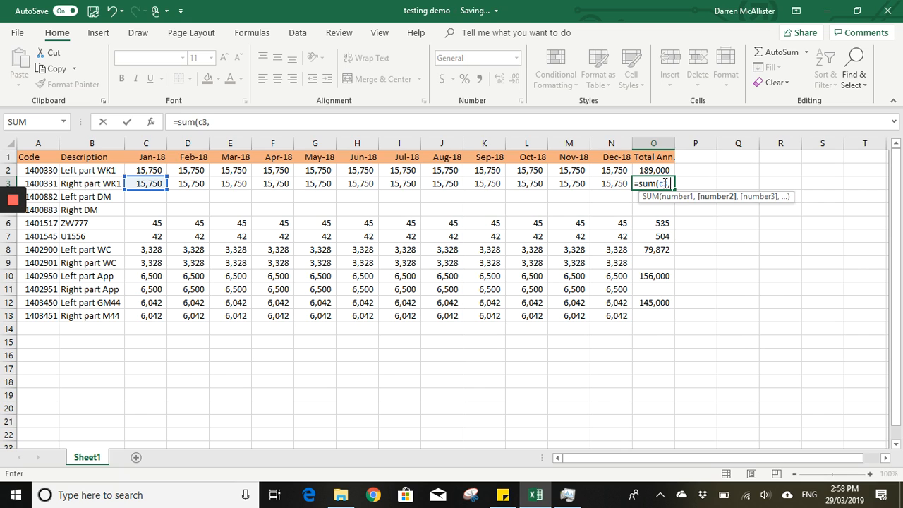
pyautogui.write('d3,e3,')
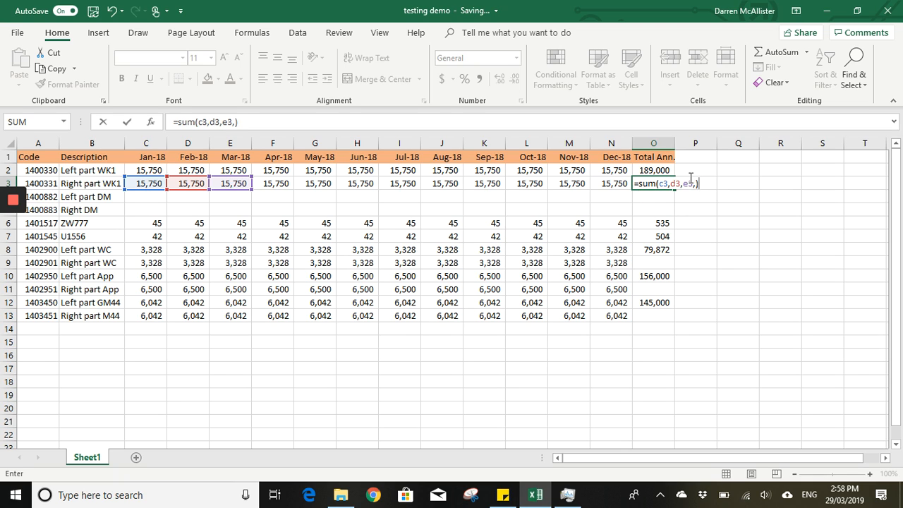
pyautogui.press('Return')
pyautogui.click(667, 182)
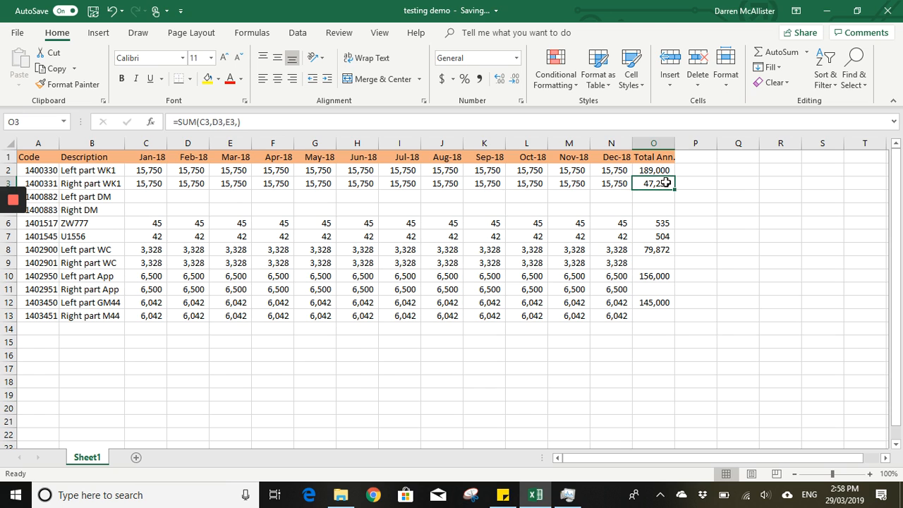
pyautogui.doubleClick(663, 184)
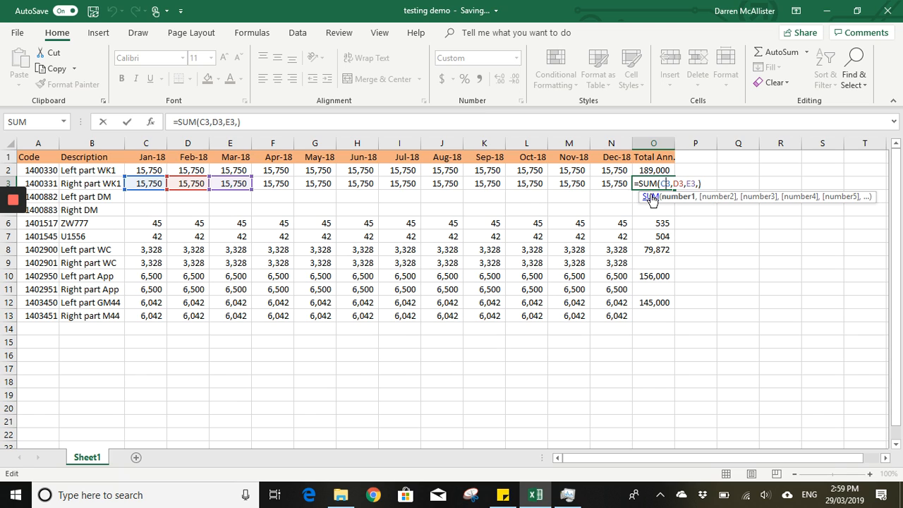
pyautogui.hotkey('ctrl', 'Return')
# Review the range formula in O2 and clear the contents of the annual total cells O3:O13.
pyautogui.click(653, 170)
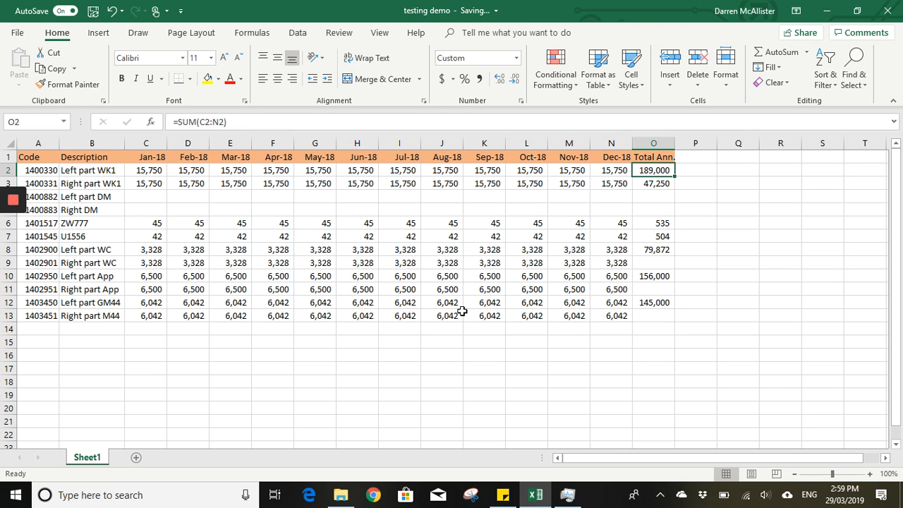
pyautogui.click(666, 315)
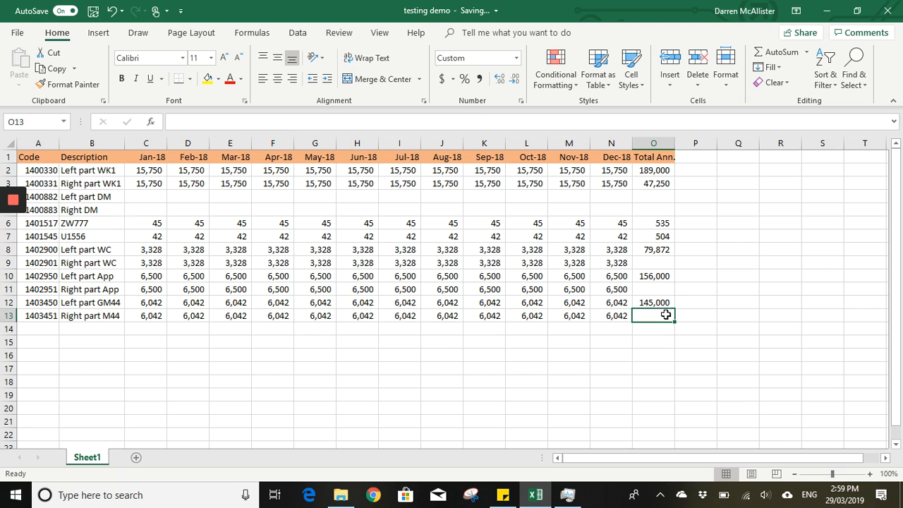
pyautogui.moveTo(666, 315); pyautogui.dragTo(651, 185)
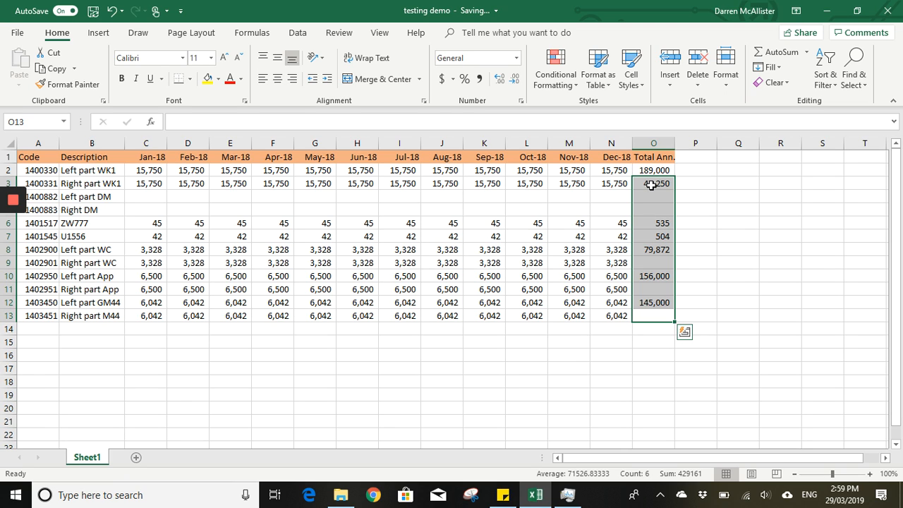
pyautogui.press('Delete')
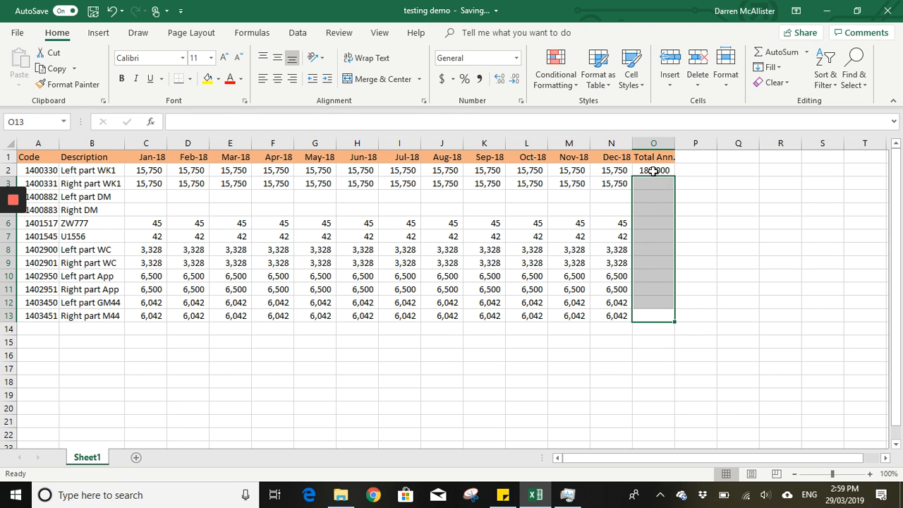
# Copy the annual total formula from O2 and paste it into O3:O13.
pyautogui.click(652, 170)
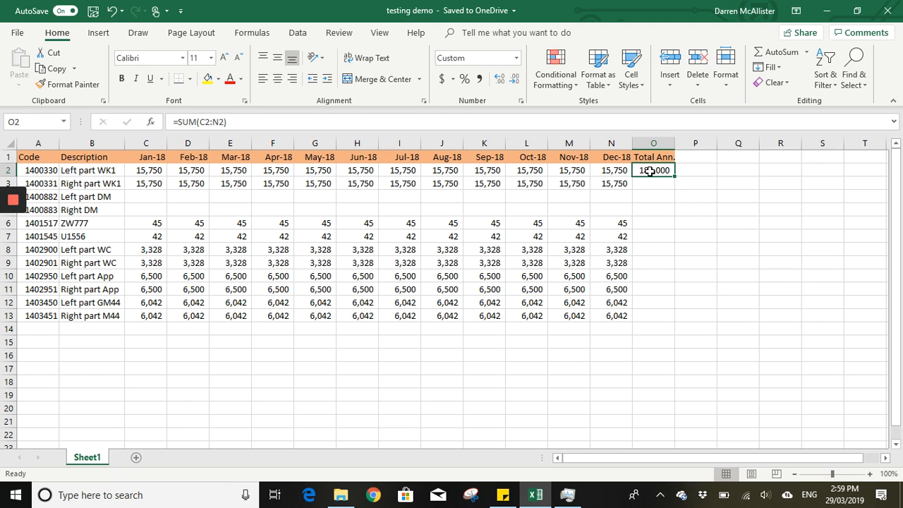
pyautogui.click(655, 184)
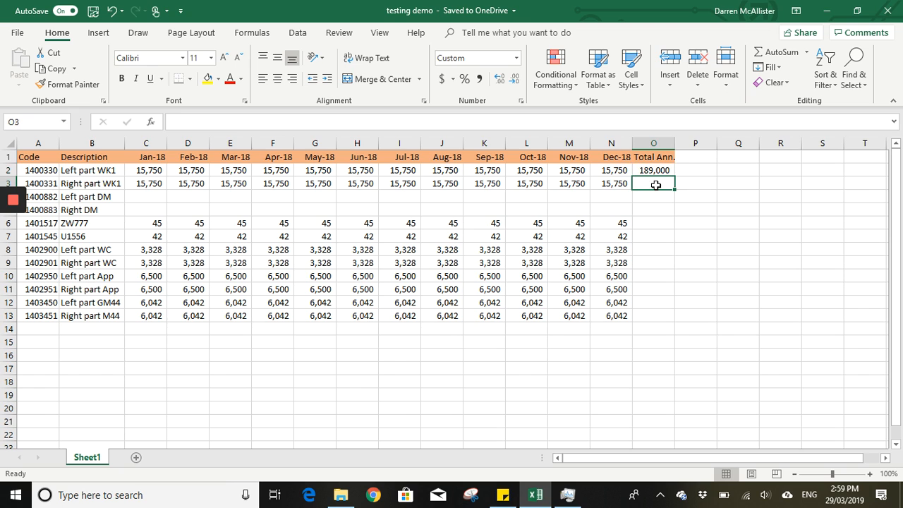
pyautogui.moveTo(655, 184); pyautogui.dragTo(657, 316)
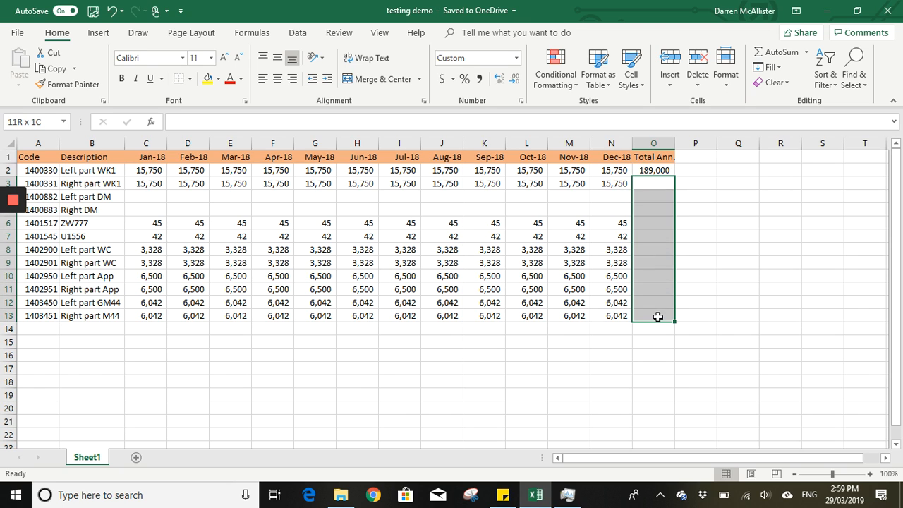
pyautogui.click(650, 171)
pyautogui.rightClick(650, 171)
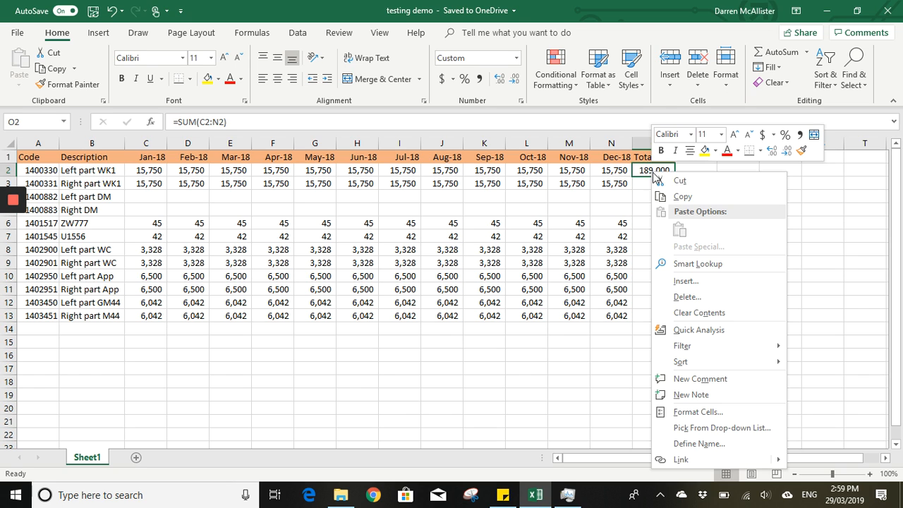
pyautogui.click(682, 196)
pyautogui.moveTo(655, 184); pyautogui.dragTo(657, 315)
pyautogui.rightClick(658, 315)
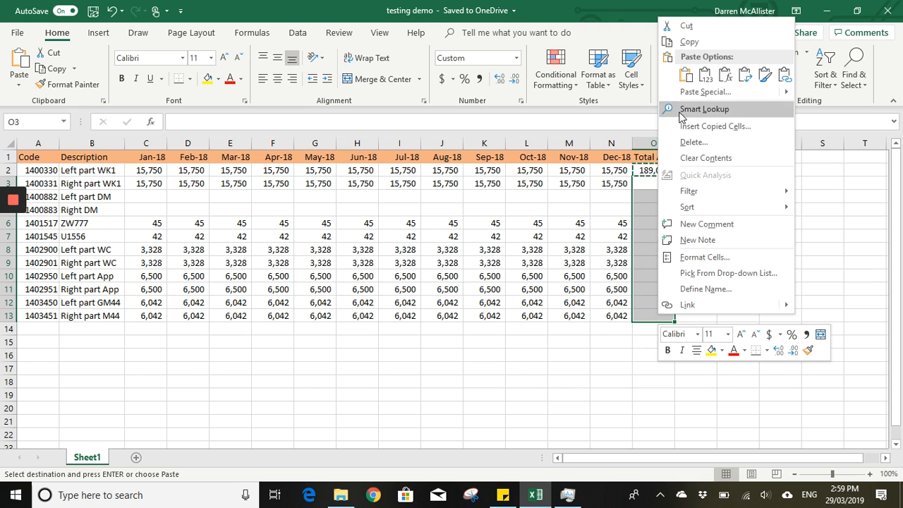
pyautogui.click(691, 80)
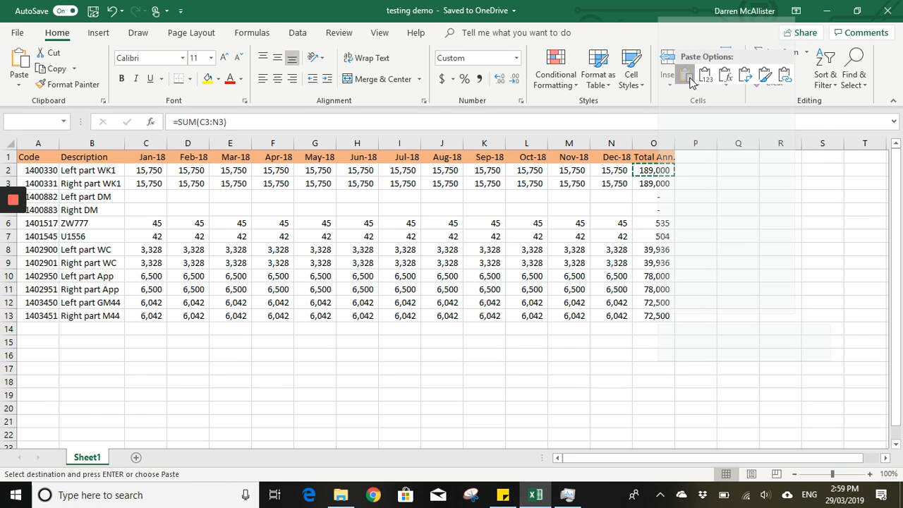
# Undo the paste into O3:O13 and cancel the pending copy of O2.
pyautogui.click(112, 11)
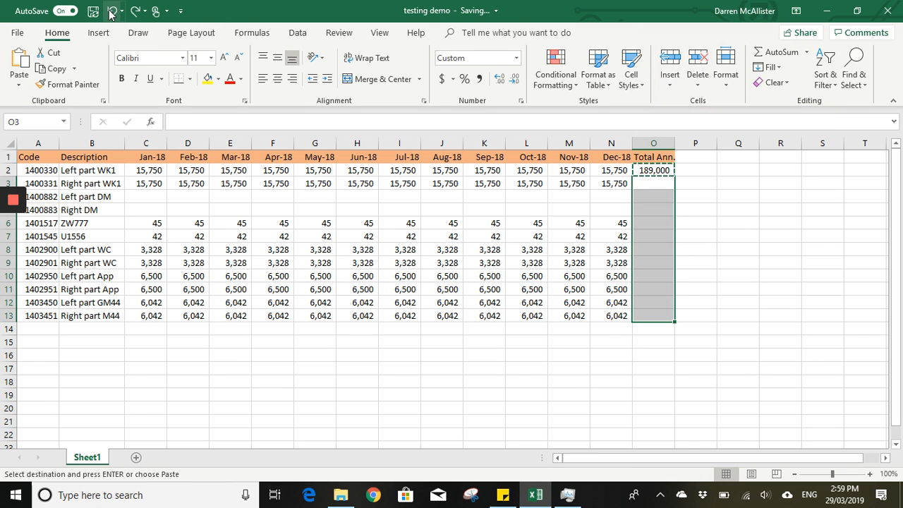
pyautogui.click(644, 183)
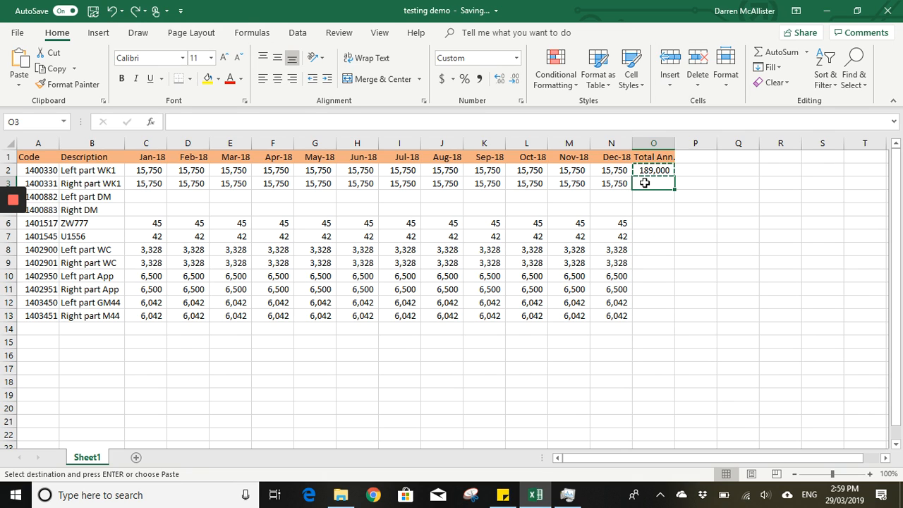
pyautogui.press('Escape')
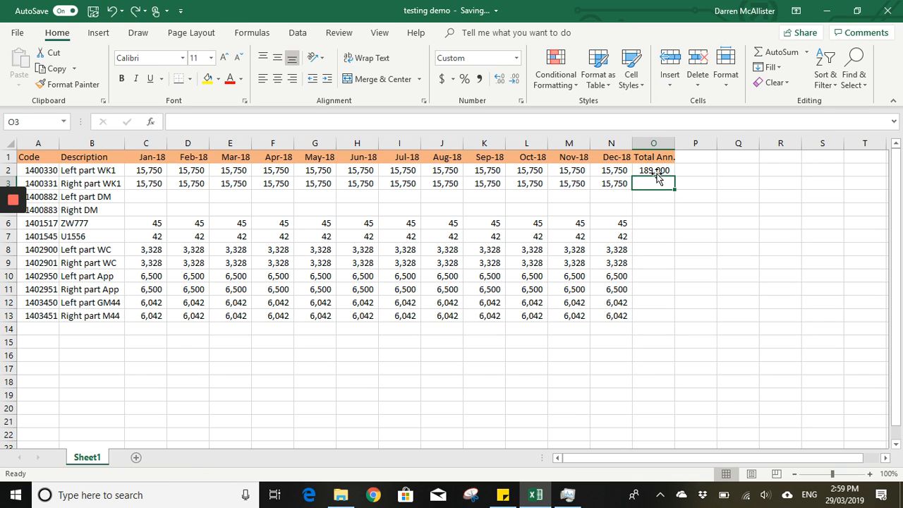
# Auto-fill the SUM formula from O2 down the annual total column through O13.
pyautogui.click(656, 171)
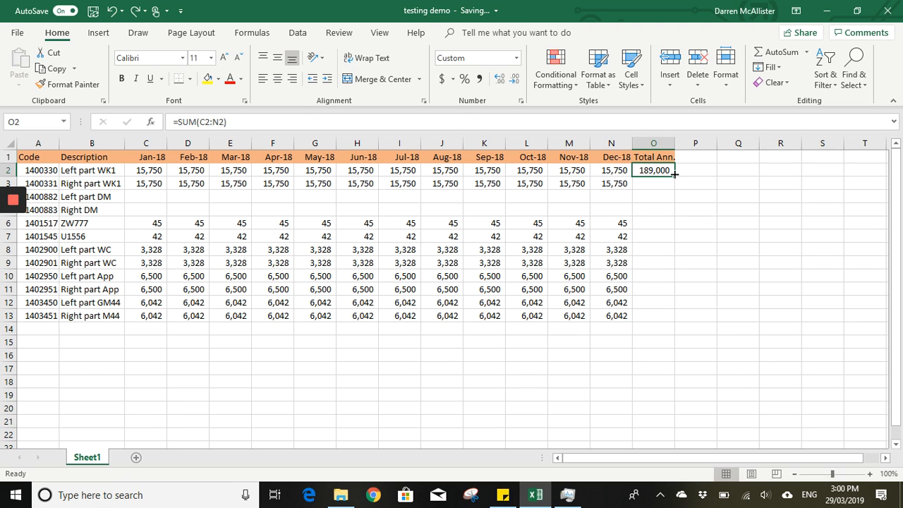
pyautogui.doubleClick(673, 175)
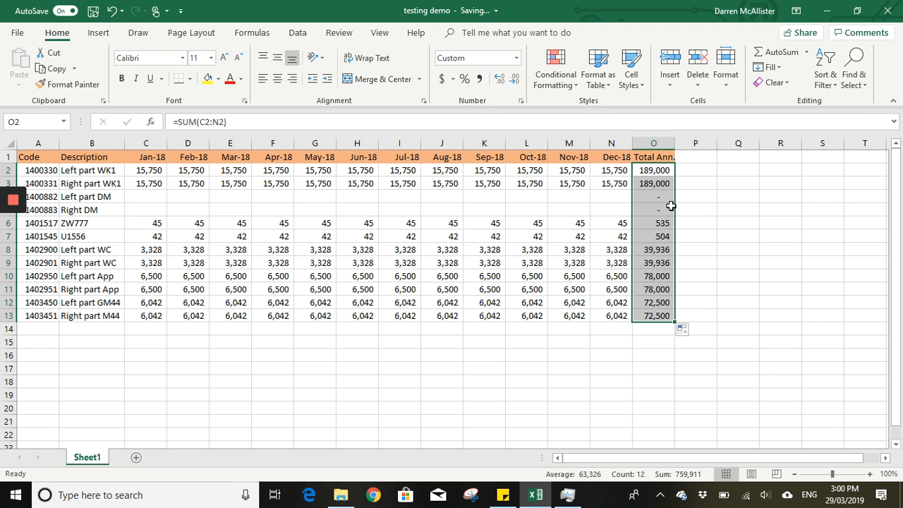
pyautogui.scroll(-14, 667, 258)
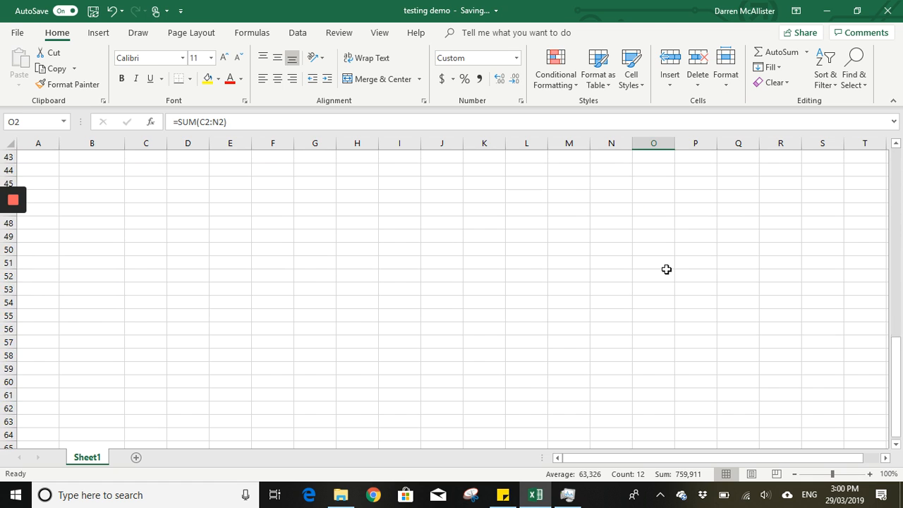
pyautogui.scroll(9, 666, 268)
pyautogui.scroll(5, 667, 268)
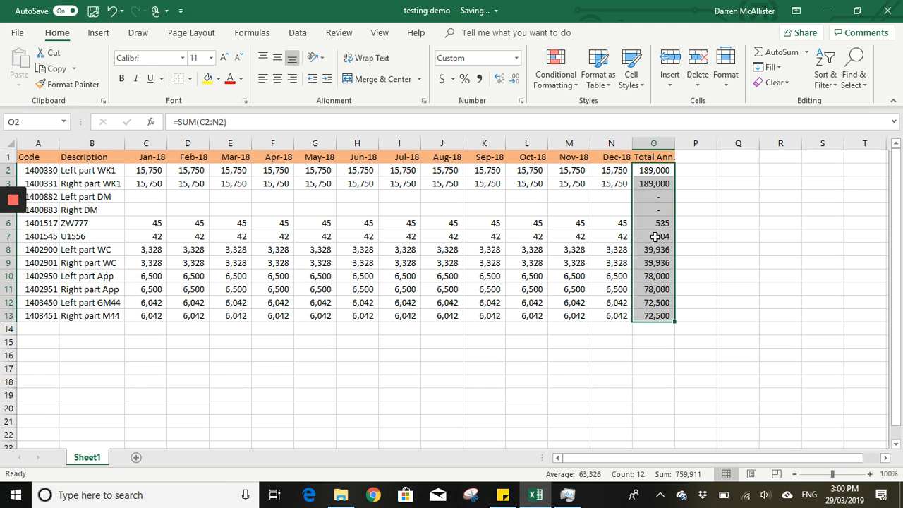
# Make the header row A1:O1 bold, from Code to Total Ann.
pyautogui.click(649, 158)
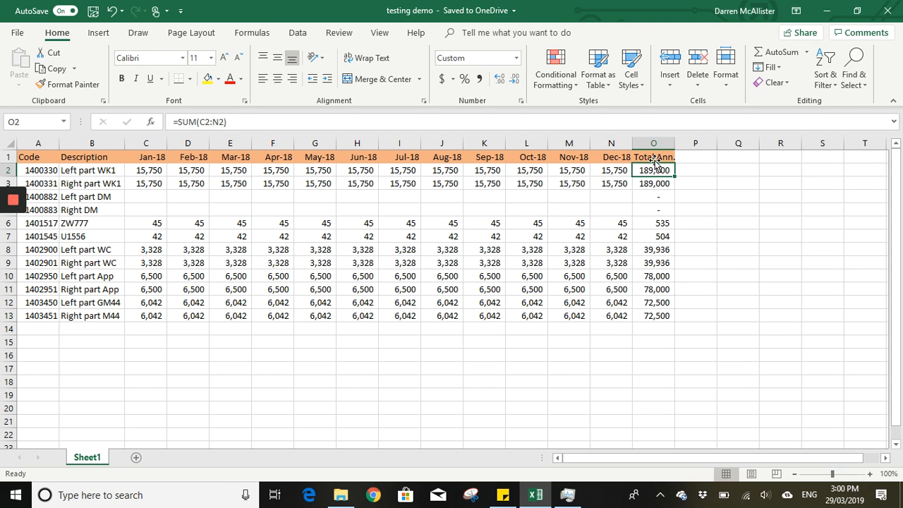
pyautogui.moveTo(650, 158); pyautogui.dragTo(47, 157)
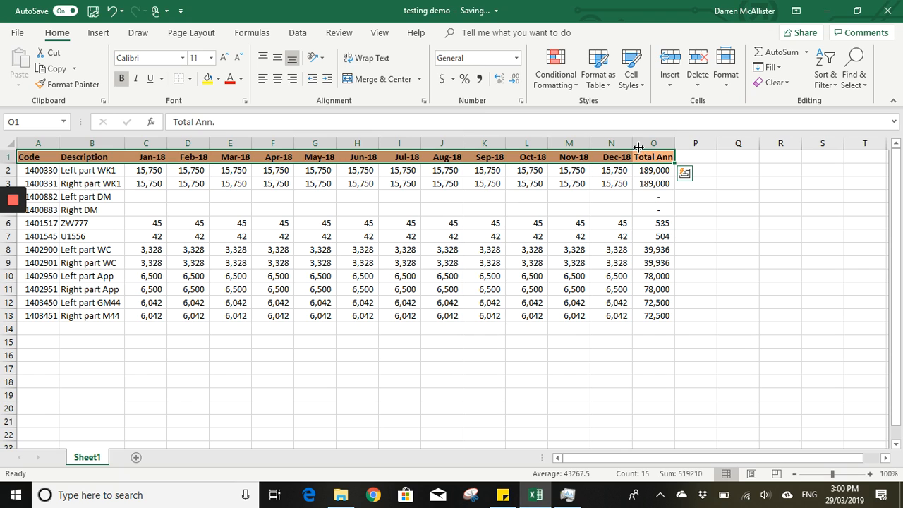
pyautogui.click(652, 158)
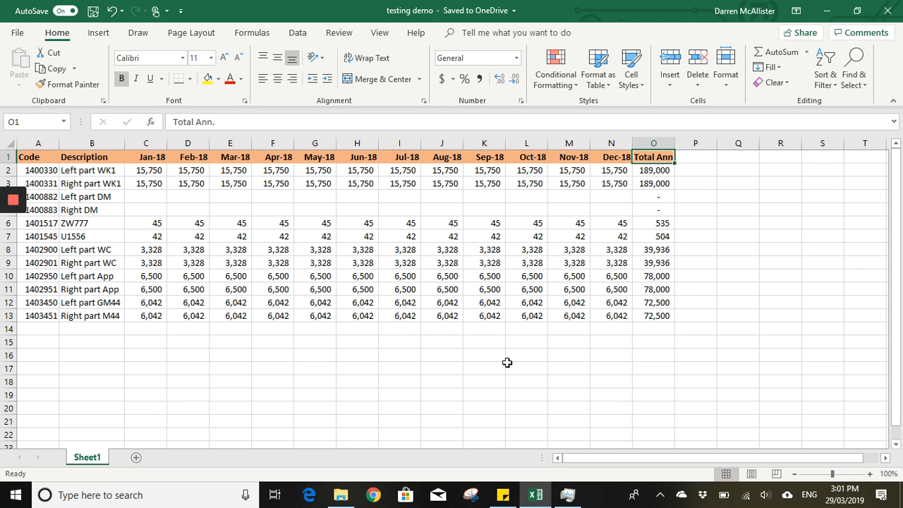
pyautogui.moveTo(15, 201)
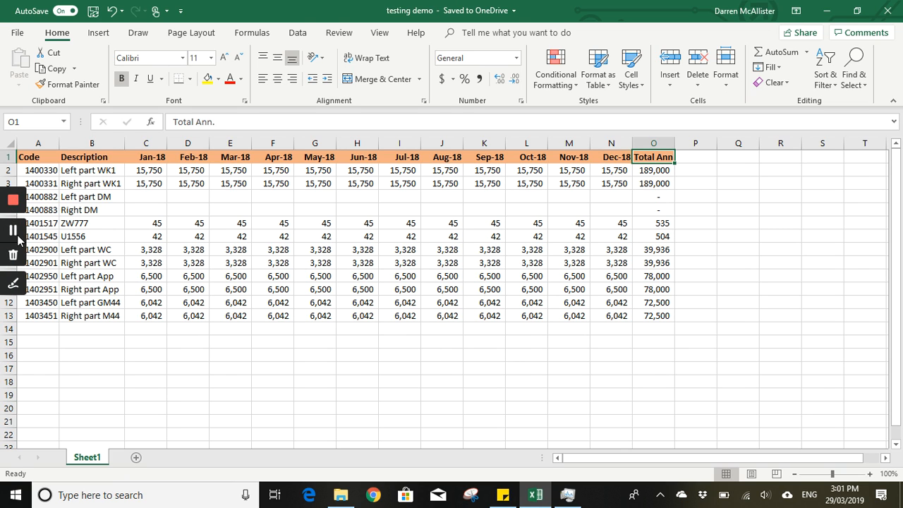